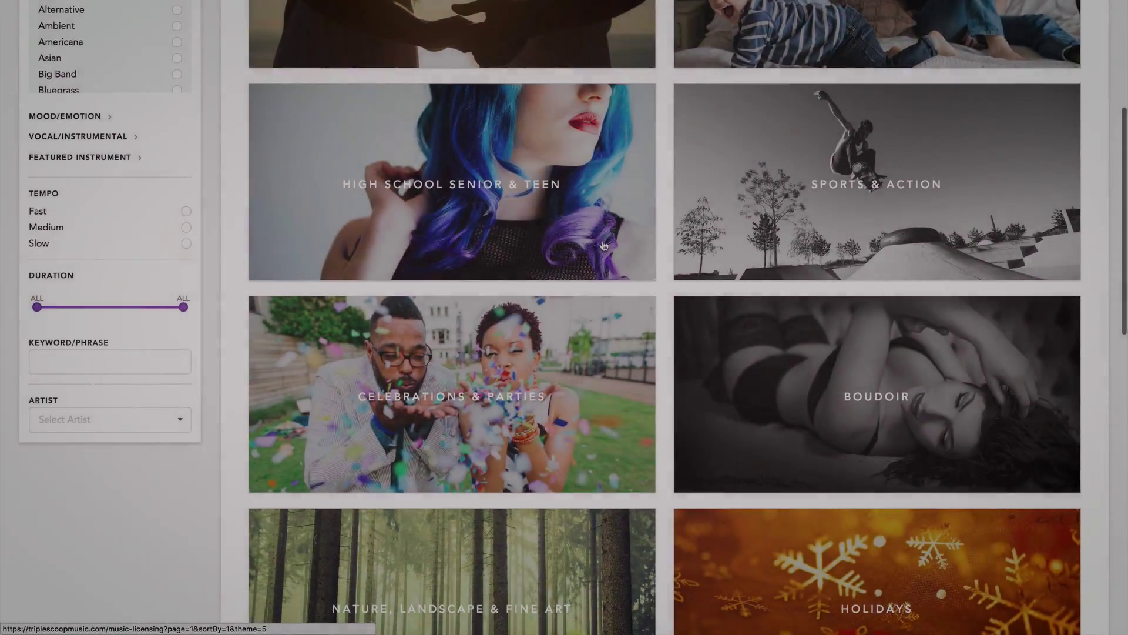
{"action": "scroll", "coordinate": [605, 244], "scroll_direction": "down", "scroll_amount": 3}
{"action": "scroll", "coordinate": [604, 244], "scroll_direction": "down", "scroll_amount": 3}
{"action": "scroll", "coordinate": [605, 245], "scroll_direction": "down", "scroll_amount": 3}
{"action": "scroll", "coordinate": [604, 244], "scroll_direction": "down", "scroll_amount": 2}
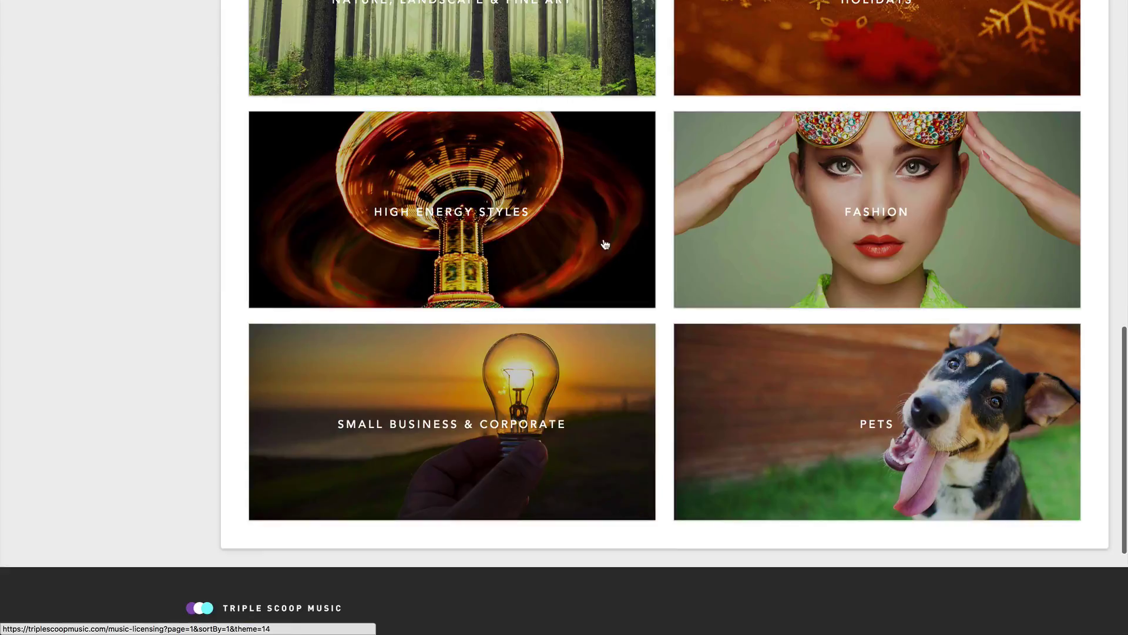
{"action": "scroll", "coordinate": [602, 248], "scroll_direction": "up", "scroll_amount": 2}
Open the Nature & Landscape song list and play Riverside by The Frozen Ocean.
{"action": "left_click", "coordinate": [554, 221]}
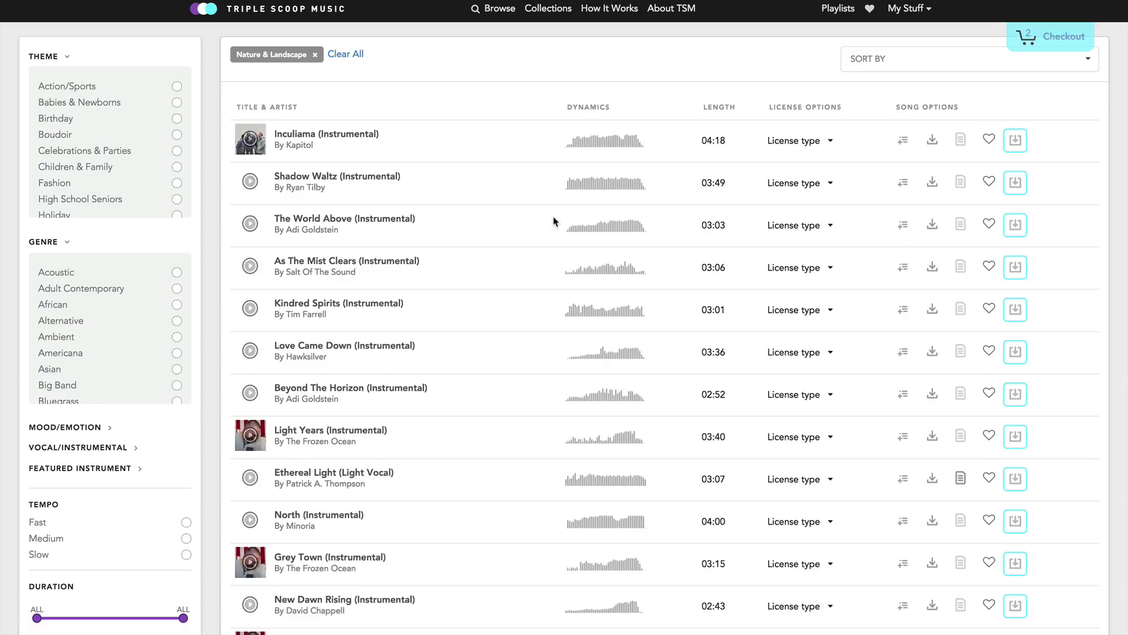
{"action": "scroll", "coordinate": [546, 226], "scroll_direction": "down", "scroll_amount": 3}
{"action": "scroll", "coordinate": [529, 226], "scroll_direction": "down", "scroll_amount": 2}
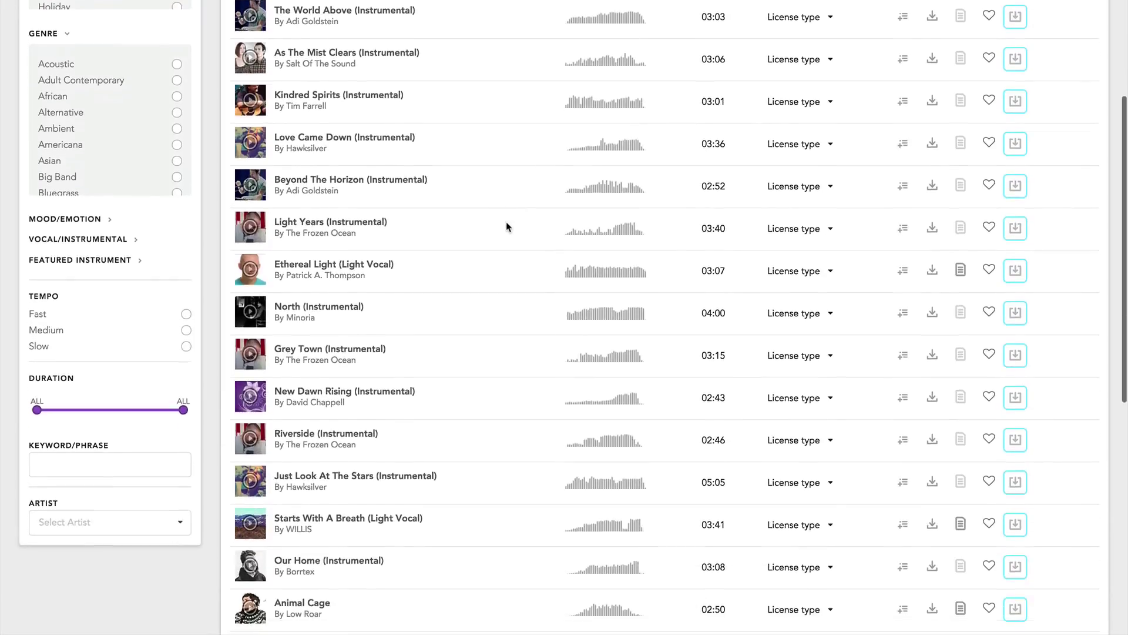
{"action": "scroll", "coordinate": [512, 226], "scroll_direction": "down", "scroll_amount": 3}
{"action": "scroll", "coordinate": [507, 227], "scroll_direction": "down", "scroll_amount": 2}
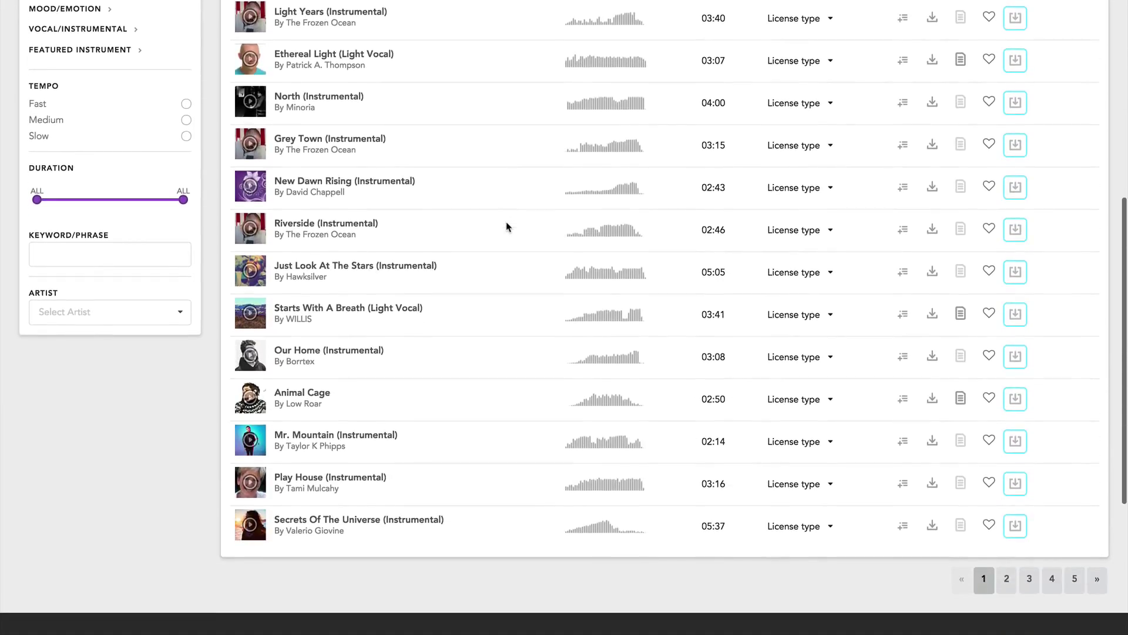
{"action": "left_click", "coordinate": [250, 228]}
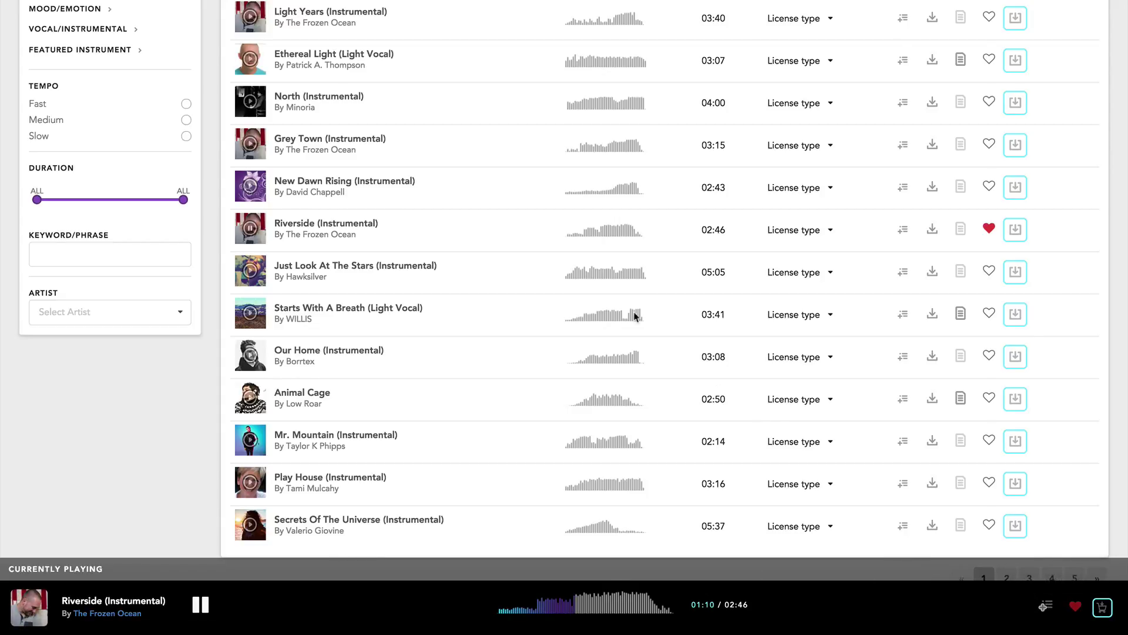
License Riverside with a Pro Photographer license, fill the project fields and download the MP3.
{"action": "left_click", "coordinate": [801, 230]}
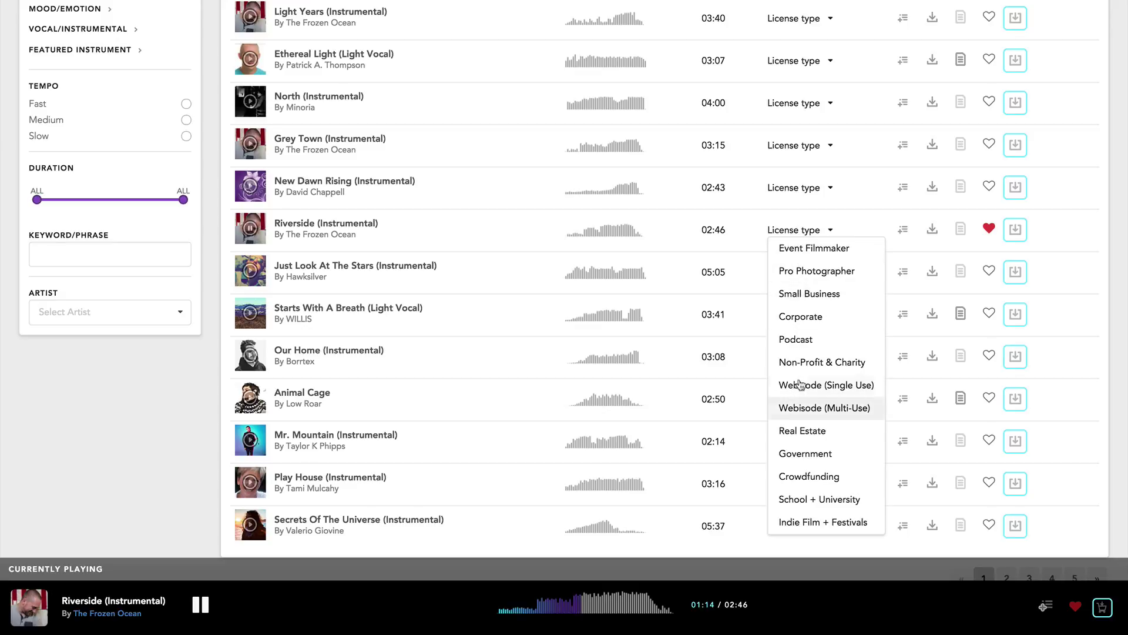
{"action": "left_click", "coordinate": [816, 270]}
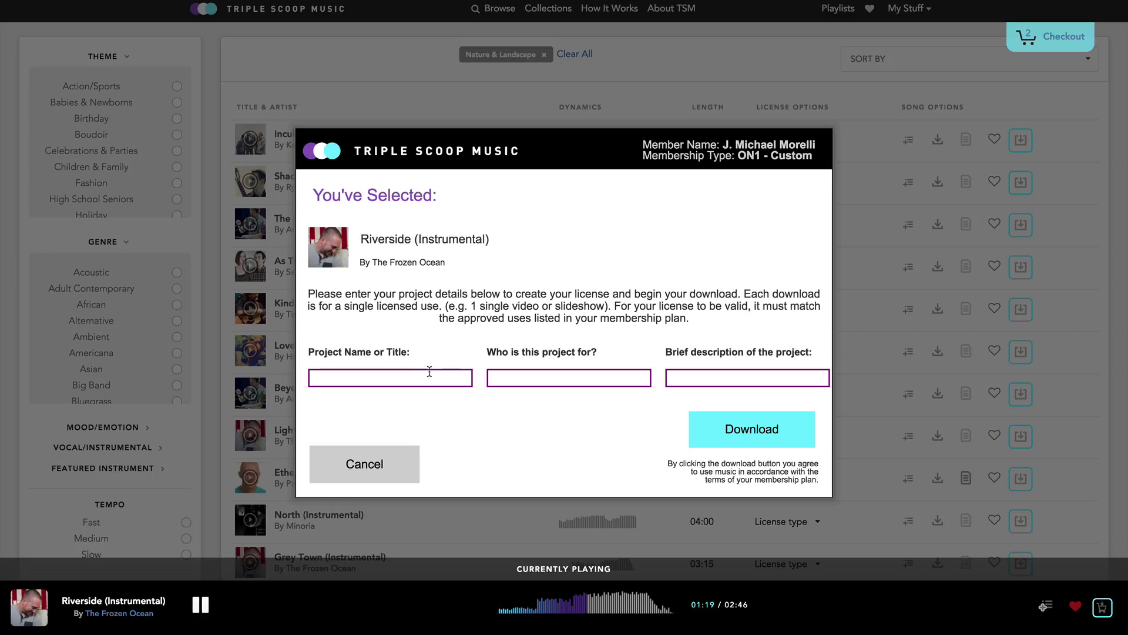
{"action": "left_click", "coordinate": [423, 379]}
{"action": "type", "text": "Photo RAW"}
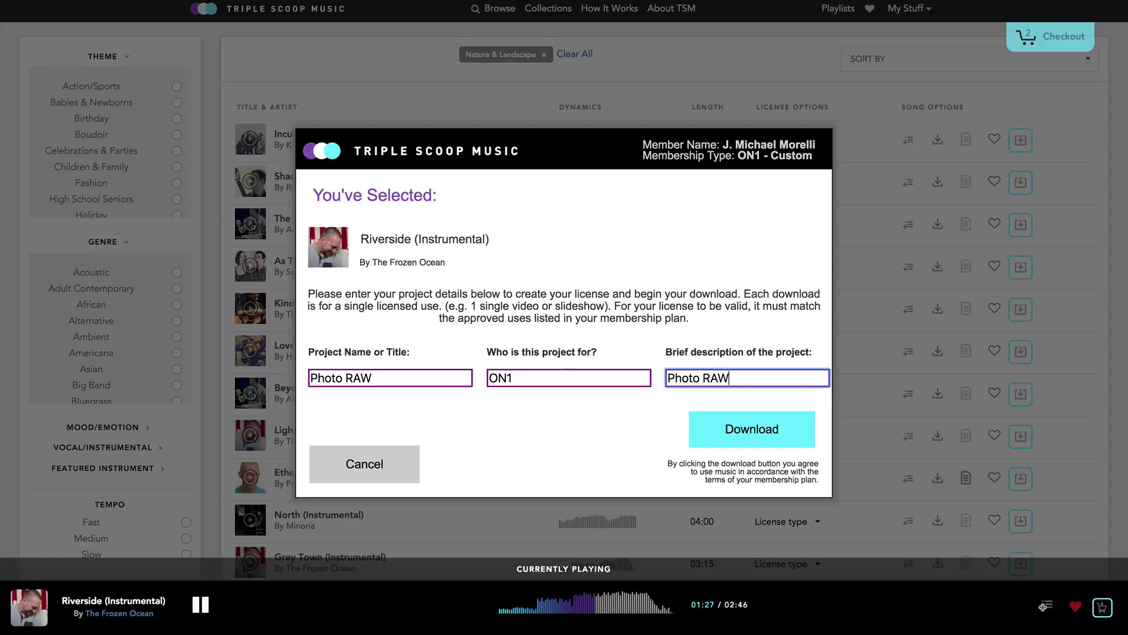
{"action": "left_click", "coordinate": [730, 428]}
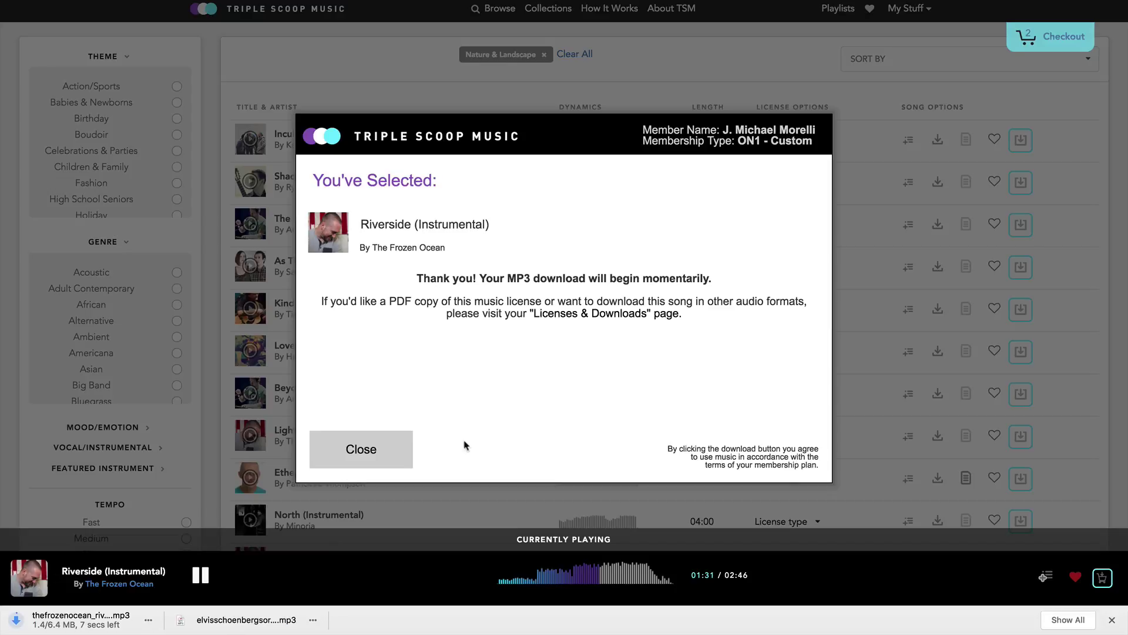
Close the download confirmation and go to the How Music Licensing Works page.
{"action": "left_click", "coordinate": [390, 448]}
{"action": "left_click", "coordinate": [609, 8]}
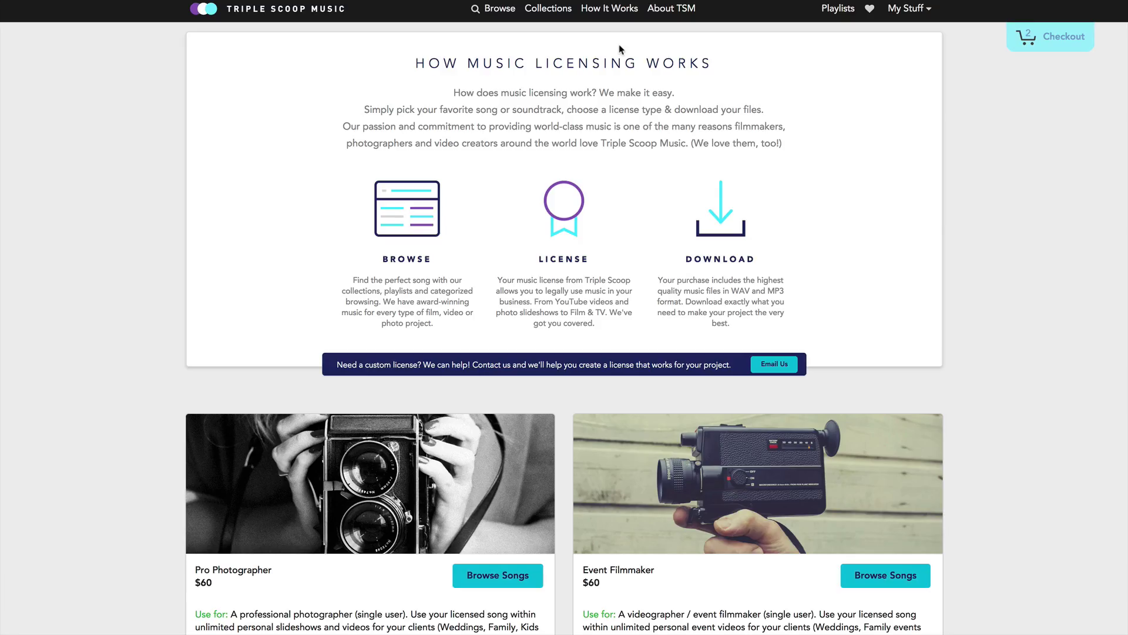
{"action": "scroll", "coordinate": [598, 111], "scroll_direction": "down", "scroll_amount": 3}
{"action": "scroll", "coordinate": [597, 110], "scroll_direction": "down", "scroll_amount": 3}
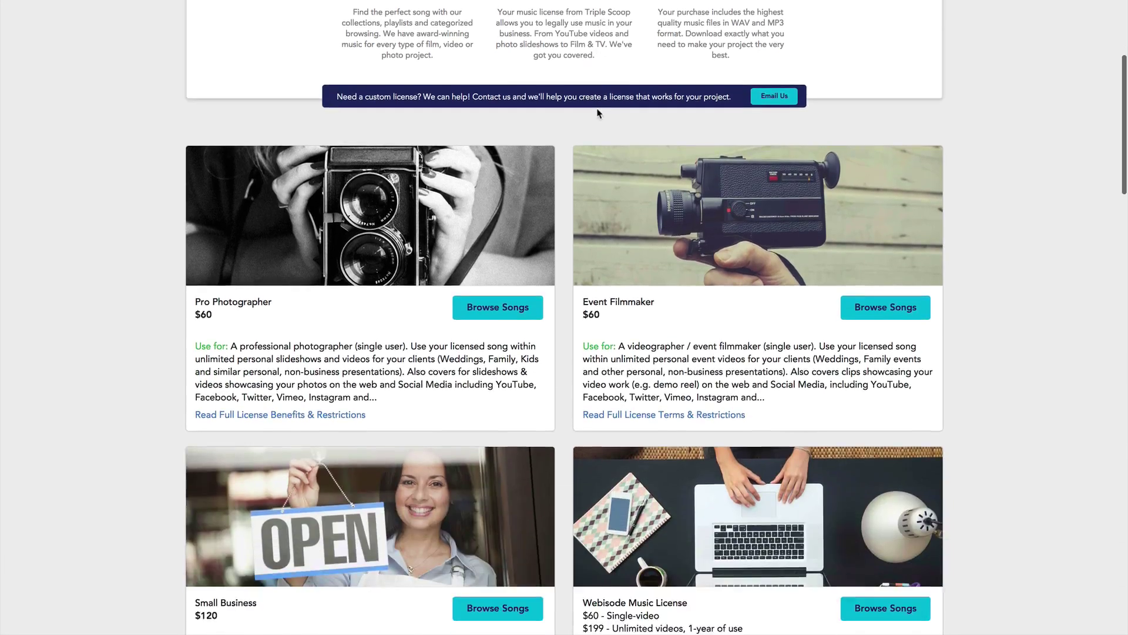
{"action": "scroll", "coordinate": [597, 114], "scroll_direction": "down", "scroll_amount": 3}
{"action": "scroll", "coordinate": [597, 113], "scroll_direction": "down", "scroll_amount": 3}
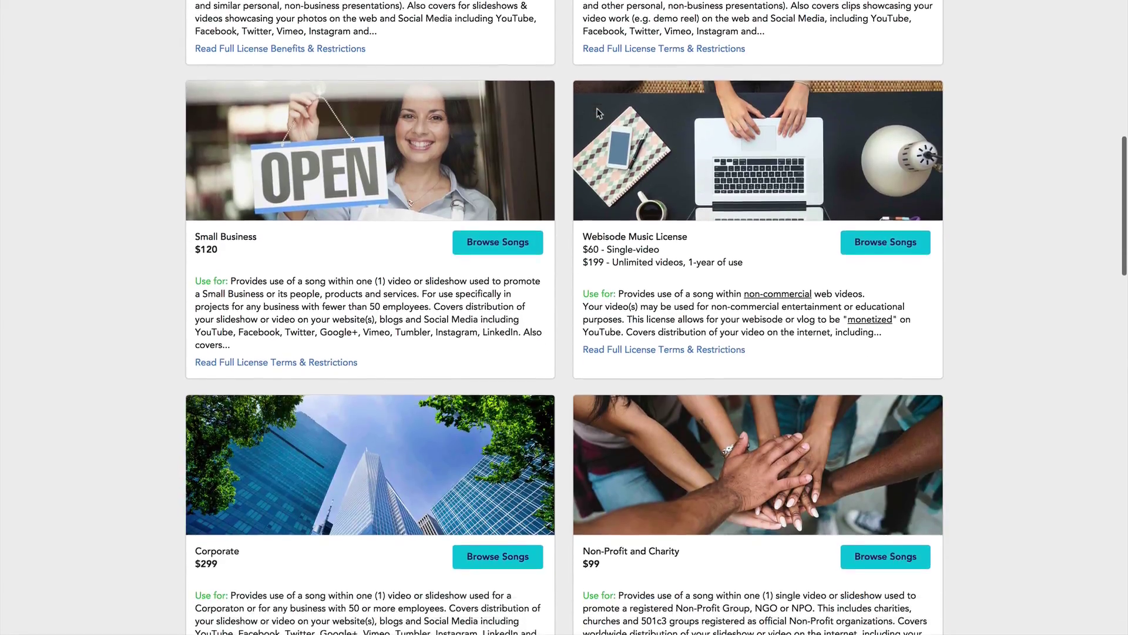
{"action": "scroll", "coordinate": [597, 113], "scroll_direction": "down", "scroll_amount": 3}
{"action": "scroll", "coordinate": [597, 113], "scroll_direction": "down", "scroll_amount": 3}
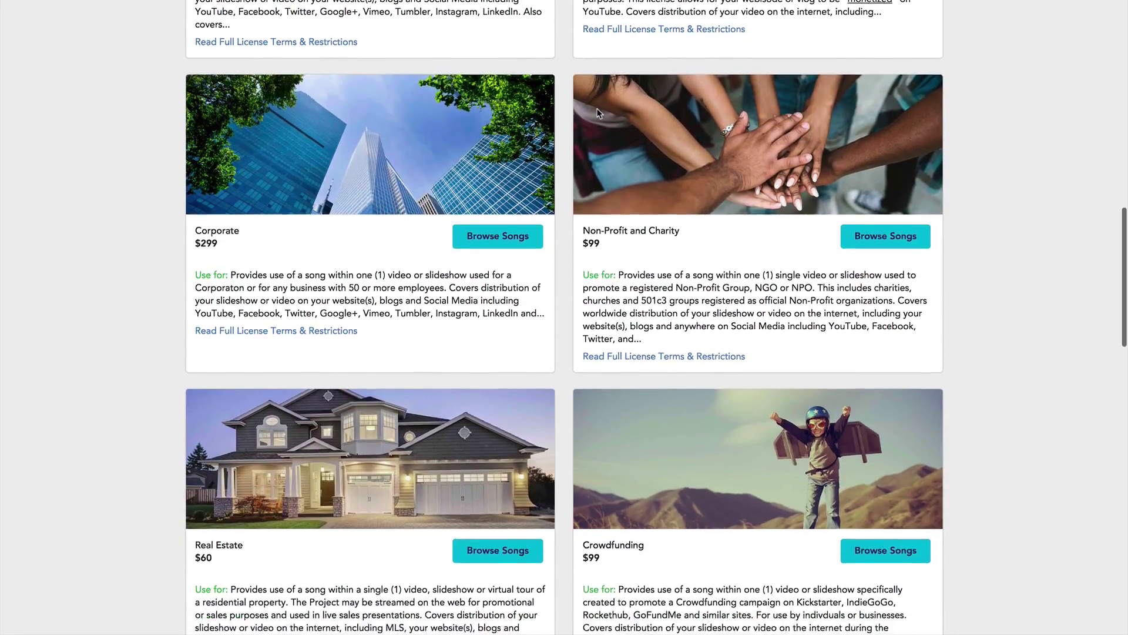
{"action": "scroll", "coordinate": [598, 114], "scroll_direction": "down", "scroll_amount": 2}
{"action": "scroll", "coordinate": [597, 109], "scroll_direction": "down", "scroll_amount": 3}
{"action": "scroll", "coordinate": [597, 109], "scroll_direction": "down", "scroll_amount": 2}
{"action": "scroll", "coordinate": [598, 110], "scroll_direction": "down", "scroll_amount": 3}
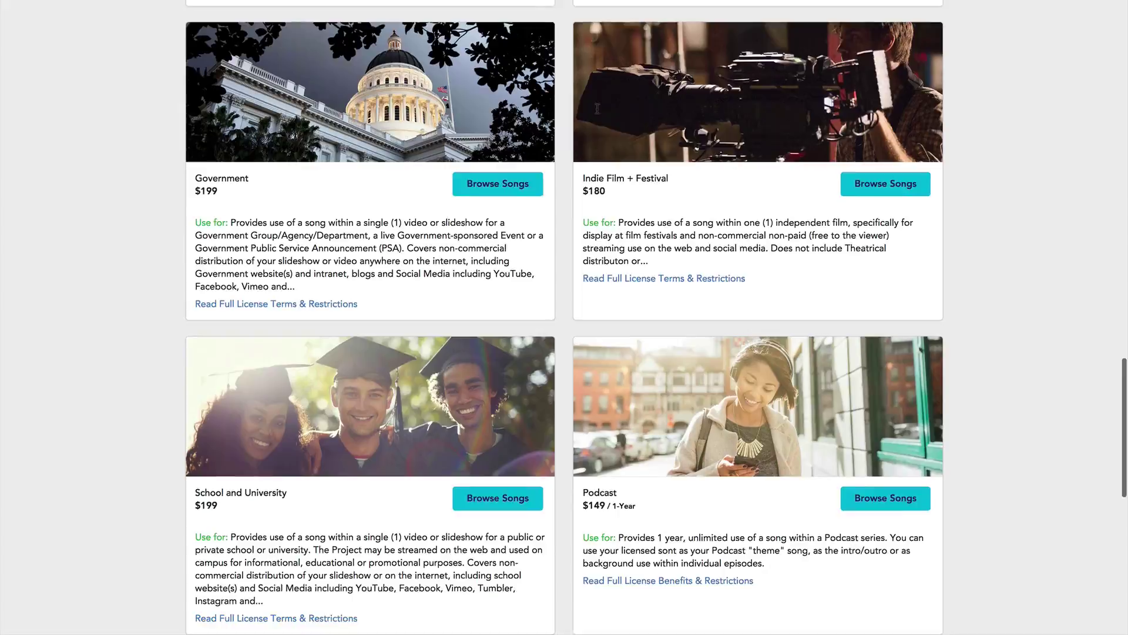
{"action": "scroll", "coordinate": [598, 110], "scroll_direction": "down", "scroll_amount": 3}
{"action": "scroll", "coordinate": [598, 109], "scroll_direction": "down", "scroll_amount": 3}
{"action": "scroll", "coordinate": [597, 110], "scroll_direction": "down", "scroll_amount": 2}
{"action": "scroll", "coordinate": [598, 109], "scroll_direction": "up", "scroll_amount": 2}
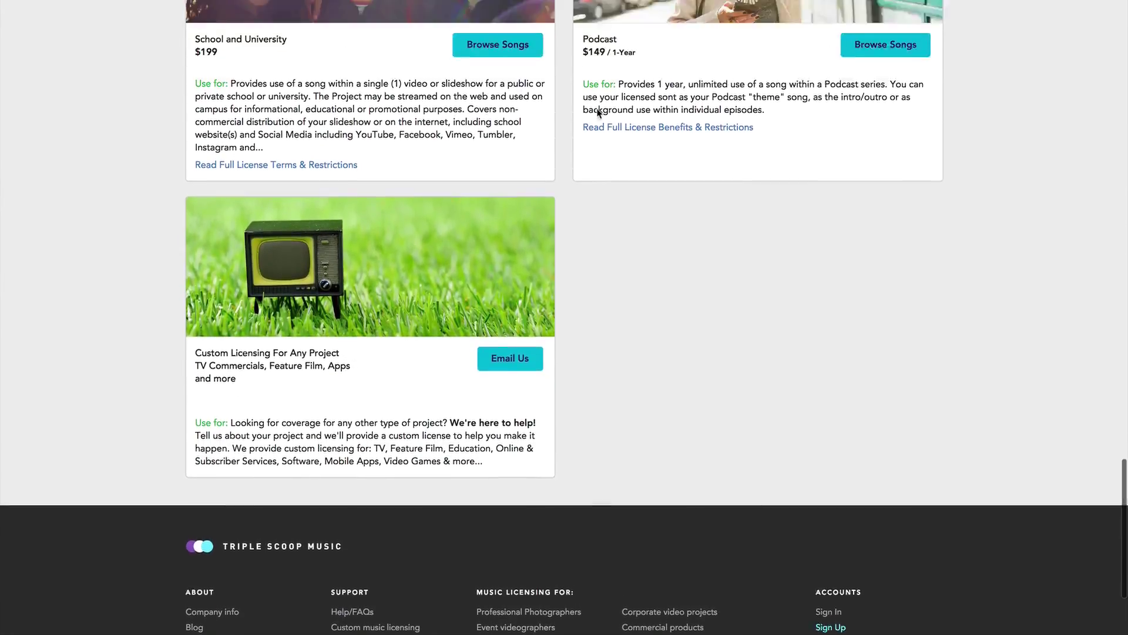
{"action": "scroll", "coordinate": [597, 110], "scroll_direction": "up", "scroll_amount": 4}
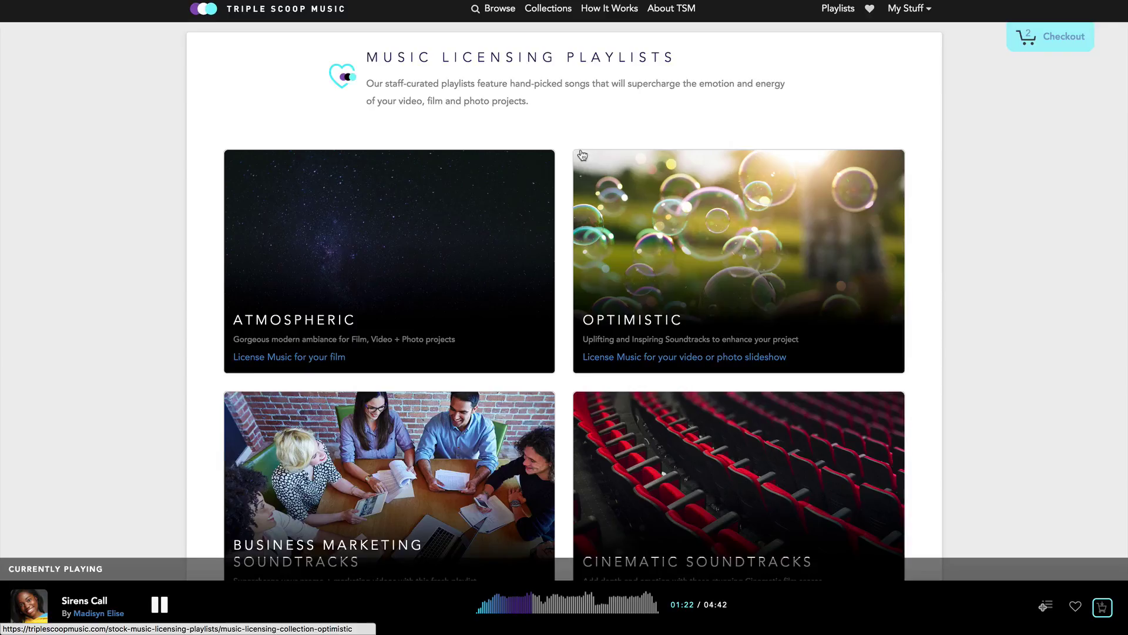
{"action": "scroll", "coordinate": [582, 154], "scroll_direction": "down", "scroll_amount": 2}
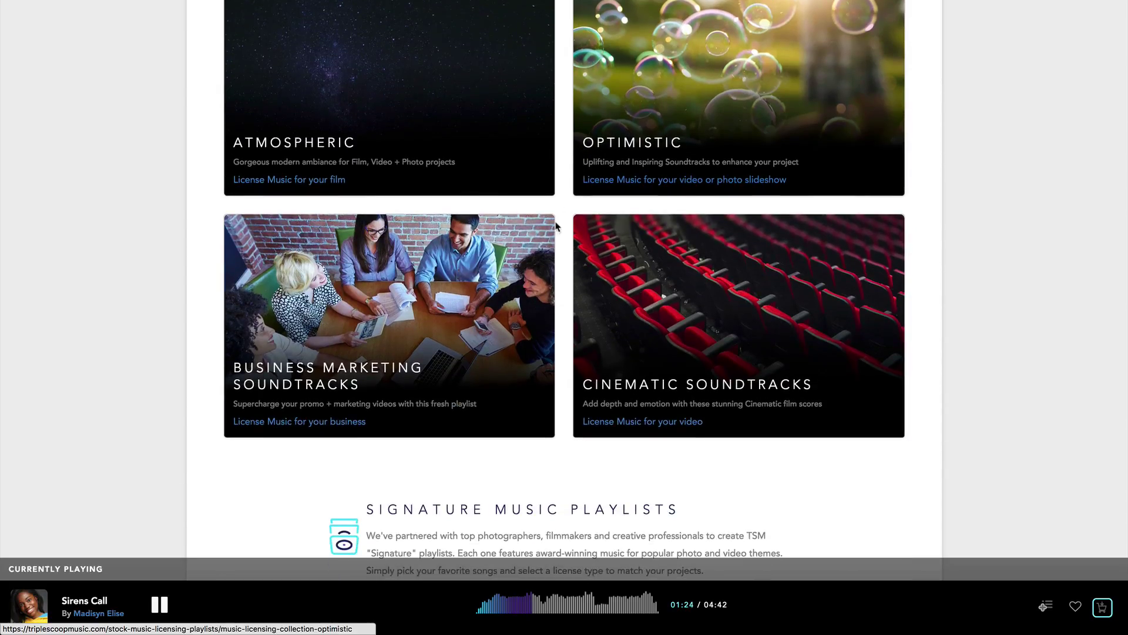
Browse the Cinematic Soundtracks and Tamara Lackey playlists, returning to the playlists overview.
{"action": "left_click", "coordinate": [672, 326]}
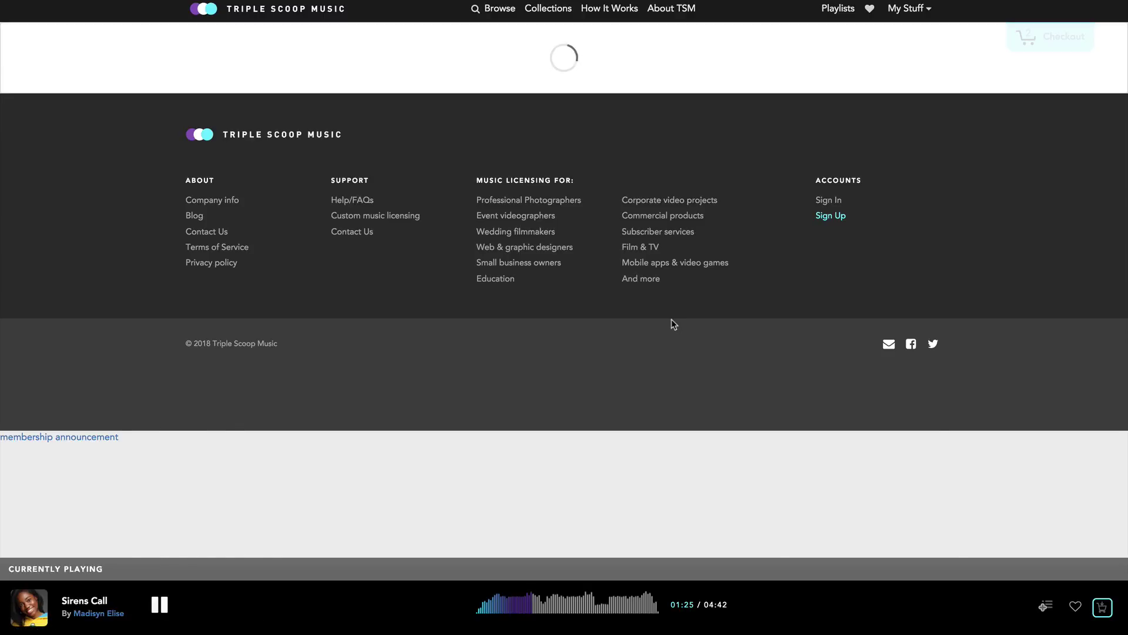
{"action": "scroll", "coordinate": [396, 345], "scroll_direction": "down", "scroll_amount": 2}
{"action": "scroll", "coordinate": [396, 344], "scroll_direction": "down", "scroll_amount": 1}
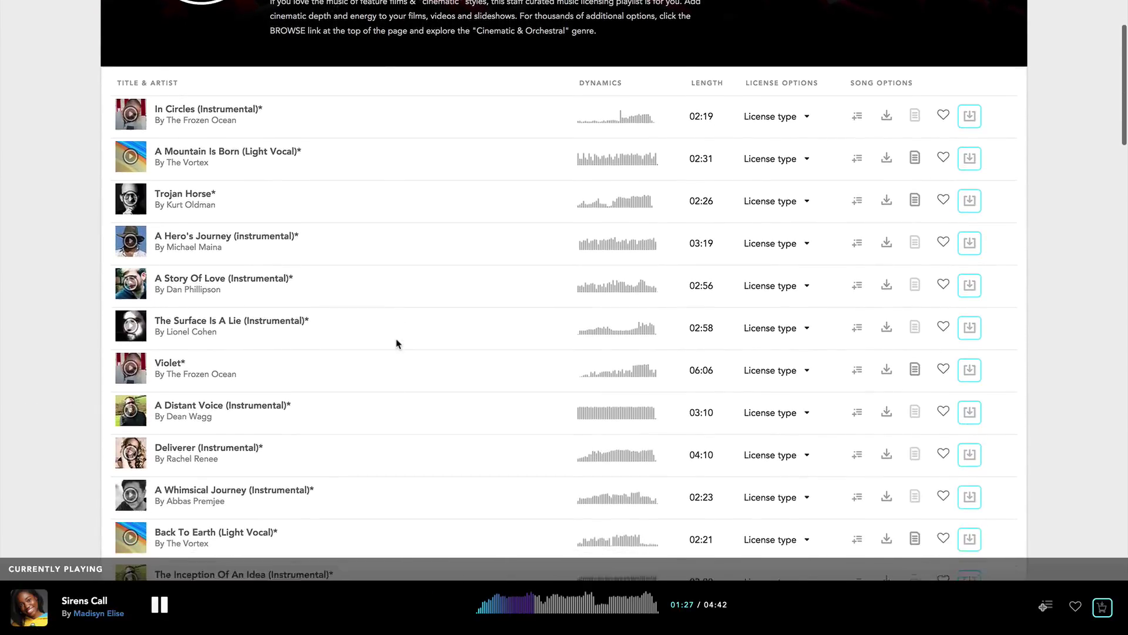
{"action": "scroll", "coordinate": [396, 343], "scroll_direction": "down", "scroll_amount": 3}
{"action": "scroll", "coordinate": [396, 345], "scroll_direction": "down", "scroll_amount": 3}
{"action": "scroll", "coordinate": [397, 342], "scroll_direction": "down", "scroll_amount": 3}
{"action": "scroll", "coordinate": [397, 342], "scroll_direction": "down", "scroll_amount": 3}
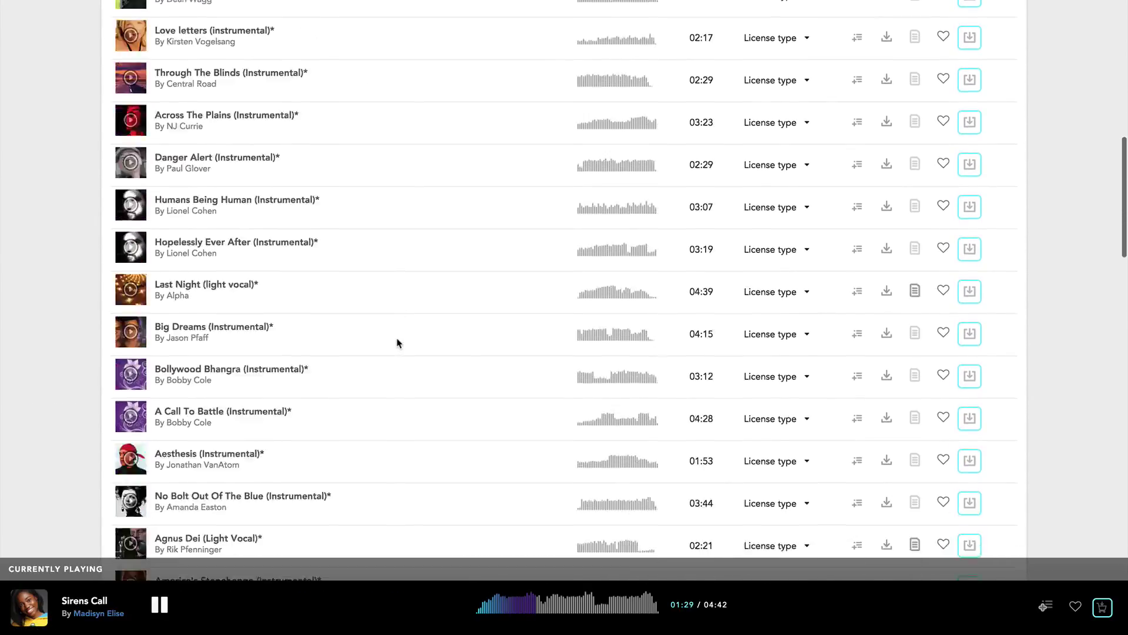
{"action": "scroll", "coordinate": [397, 343], "scroll_direction": "down", "scroll_amount": 3}
{"action": "scroll", "coordinate": [397, 342], "scroll_direction": "down", "scroll_amount": 3}
{"action": "scroll", "coordinate": [398, 343], "scroll_direction": "down", "scroll_amount": 3}
{"action": "scroll", "coordinate": [398, 343], "scroll_direction": "up", "scroll_amount": 2}
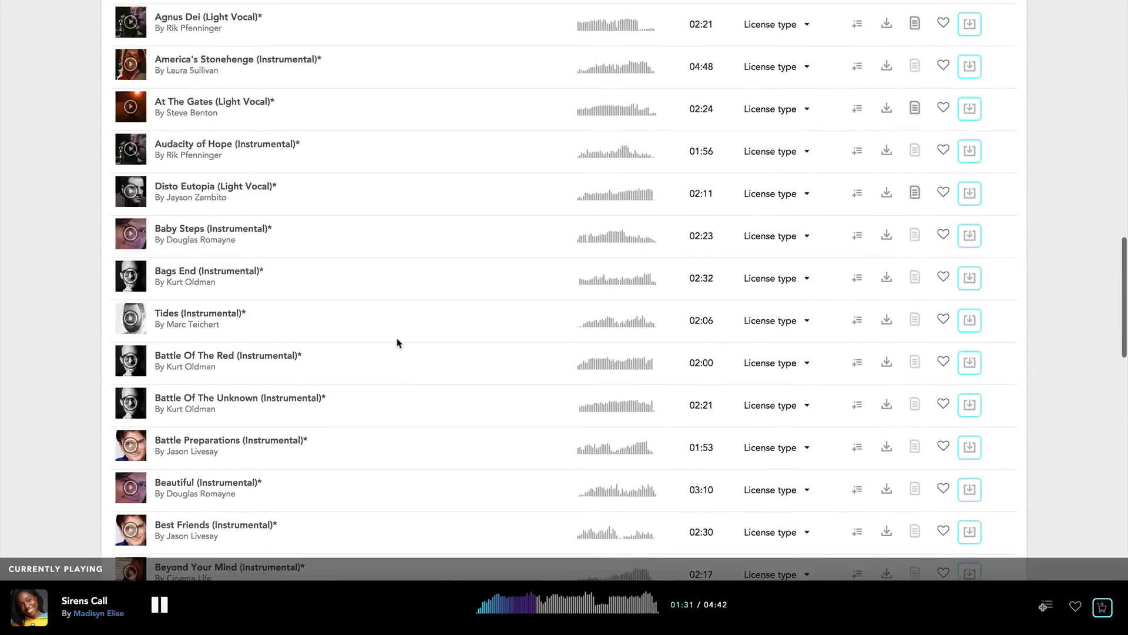
{"action": "scroll", "coordinate": [397, 343], "scroll_direction": "up", "scroll_amount": 2}
{"action": "scroll", "coordinate": [393, 342], "scroll_direction": "up", "scroll_amount": 5}
{"action": "scroll", "coordinate": [402, 335], "scroll_direction": "up", "scroll_amount": 5}
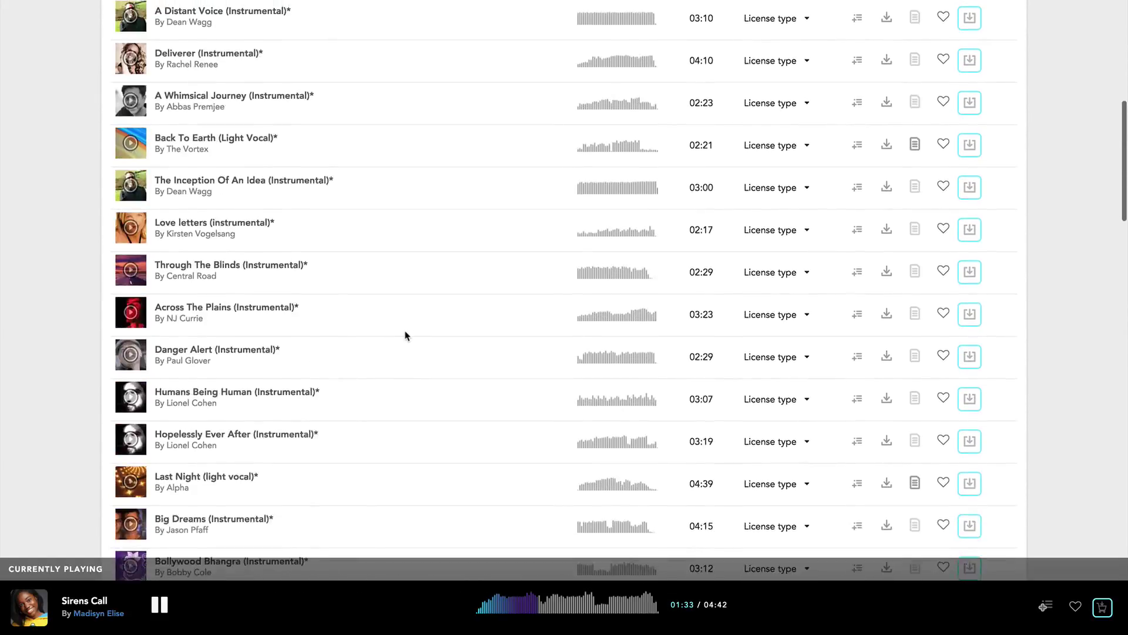
{"action": "scroll", "coordinate": [405, 334], "scroll_direction": "up", "scroll_amount": 6}
{"action": "left_click", "coordinate": [541, 8]}
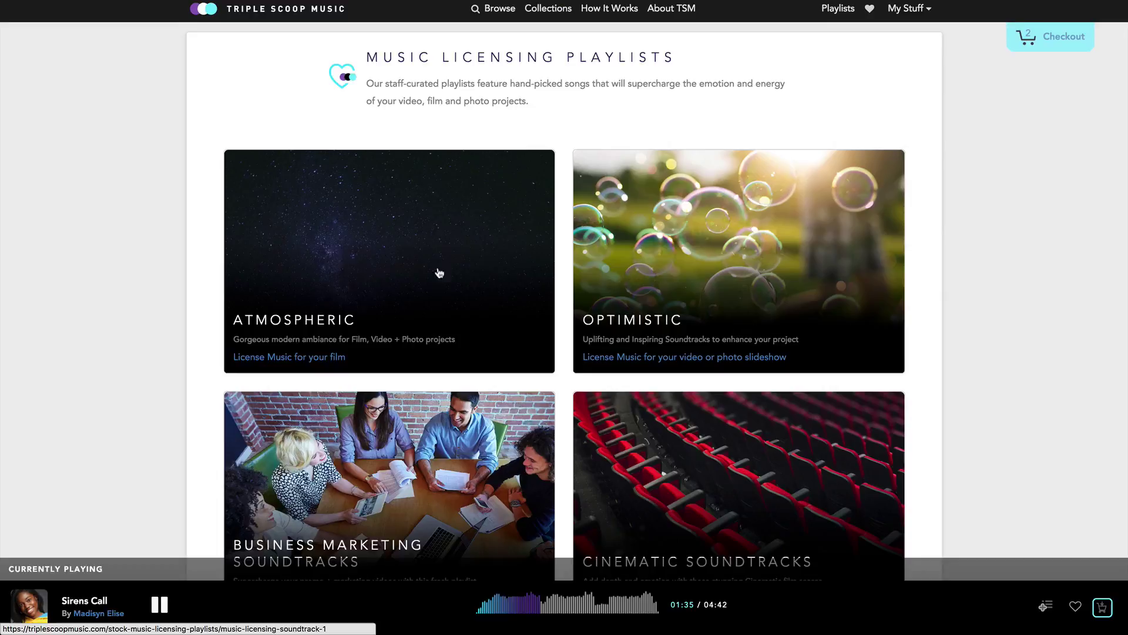
{"action": "scroll", "coordinate": [440, 273], "scroll_direction": "down", "scroll_amount": 5}
{"action": "scroll", "coordinate": [439, 272], "scroll_direction": "down", "scroll_amount": 2}
{"action": "scroll", "coordinate": [437, 278], "scroll_direction": "down", "scroll_amount": 5}
{"action": "scroll", "coordinate": [432, 287], "scroll_direction": "down", "scroll_amount": 3}
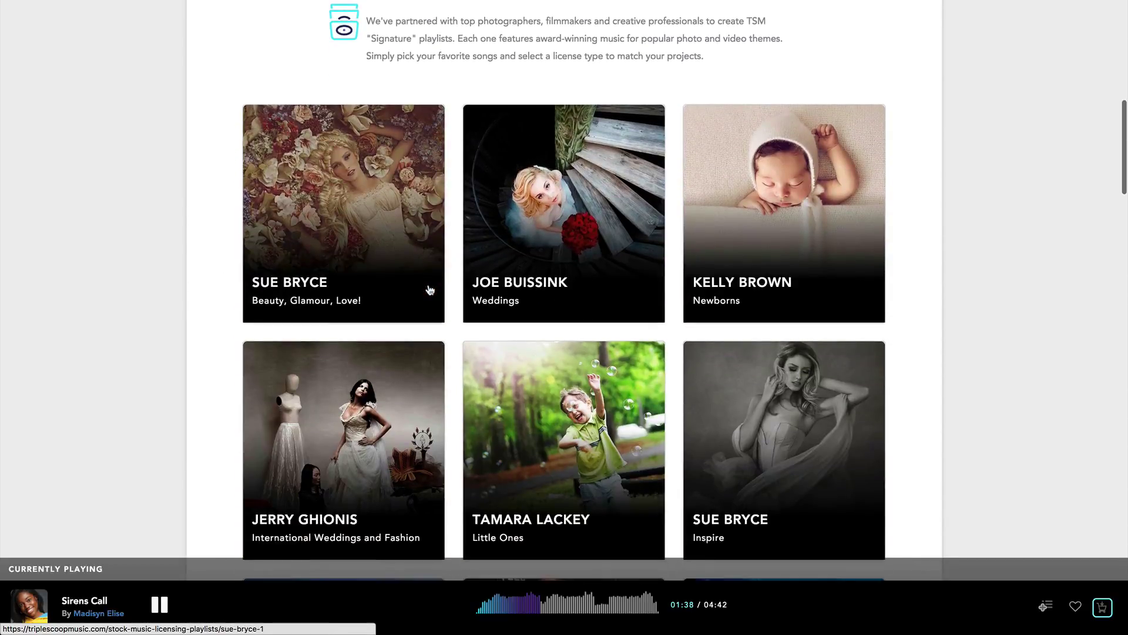
{"action": "scroll", "coordinate": [430, 289], "scroll_direction": "down", "scroll_amount": 5}
{"action": "scroll", "coordinate": [430, 290], "scroll_direction": "down", "scroll_amount": 3}
{"action": "scroll", "coordinate": [432, 286], "scroll_direction": "up", "scroll_amount": 2}
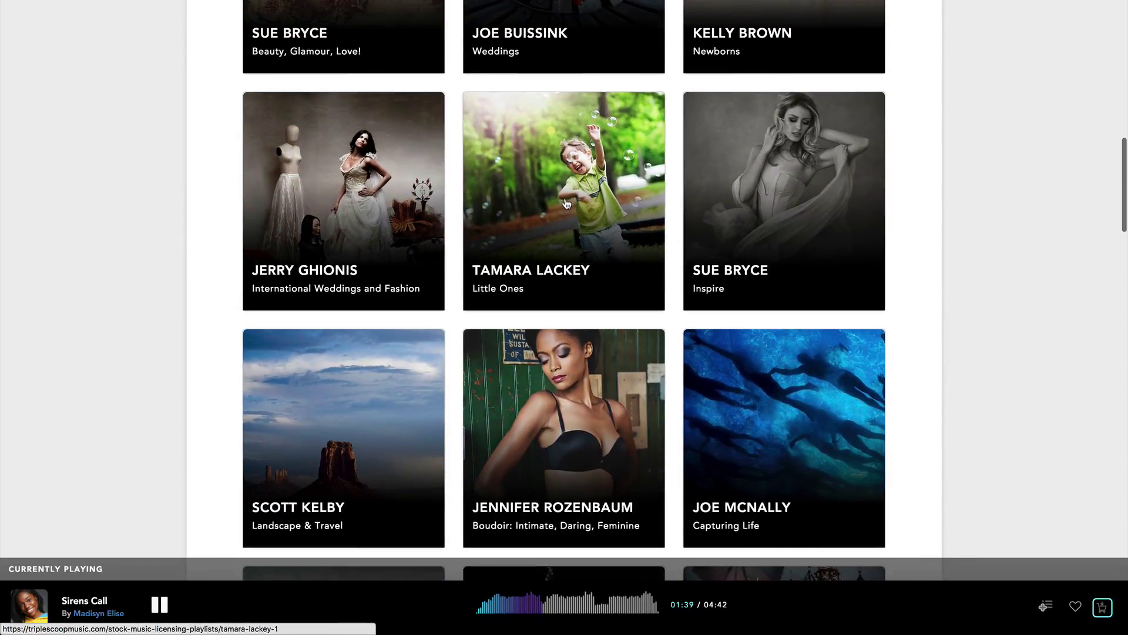
{"action": "left_click", "coordinate": [567, 203]}
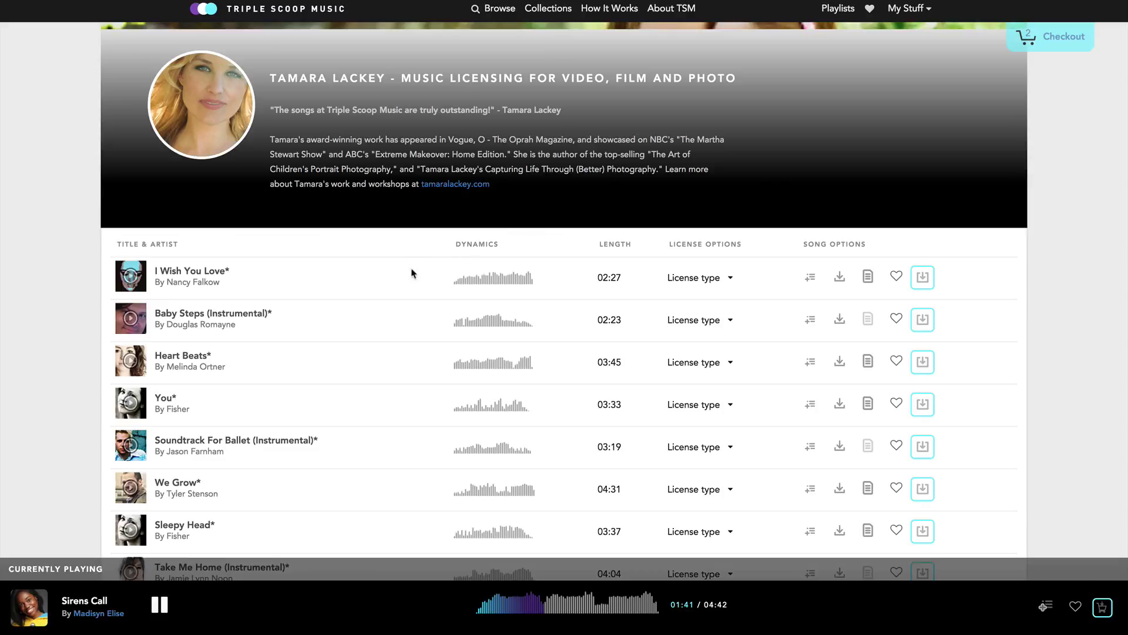
{"action": "scroll", "coordinate": [374, 283], "scroll_direction": "down", "scroll_amount": 5}
{"action": "scroll", "coordinate": [375, 284], "scroll_direction": "down", "scroll_amount": 2}
{"action": "scroll", "coordinate": [375, 284], "scroll_direction": "up", "scroll_amount": 4}
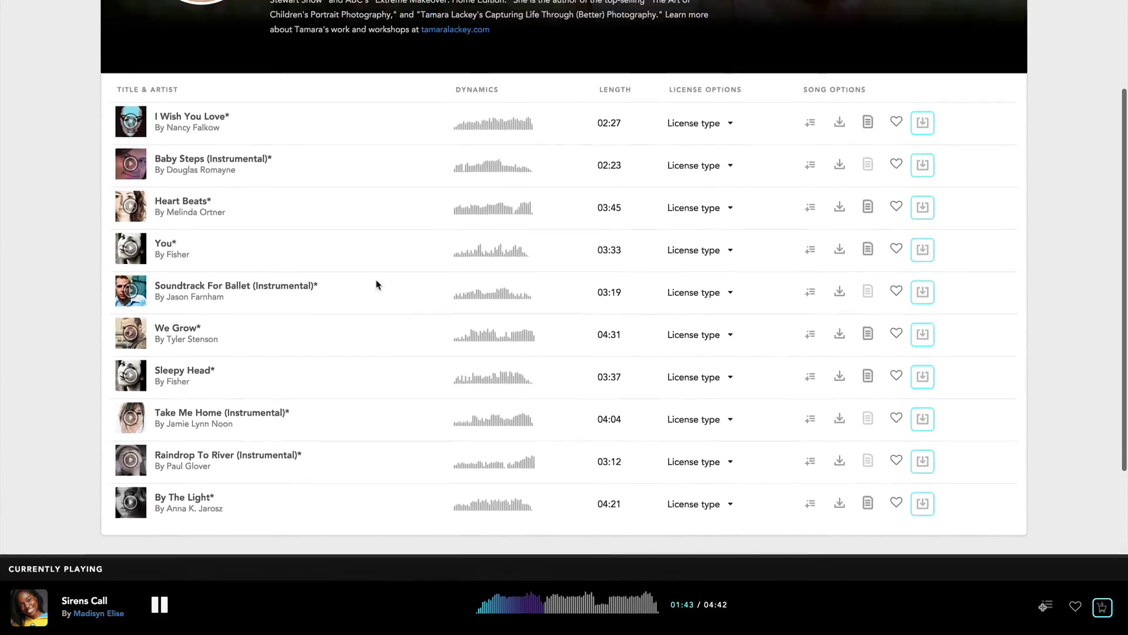
{"action": "scroll", "coordinate": [378, 253], "scroll_direction": "up", "scroll_amount": 3}
{"action": "left_click", "coordinate": [548, 11]}
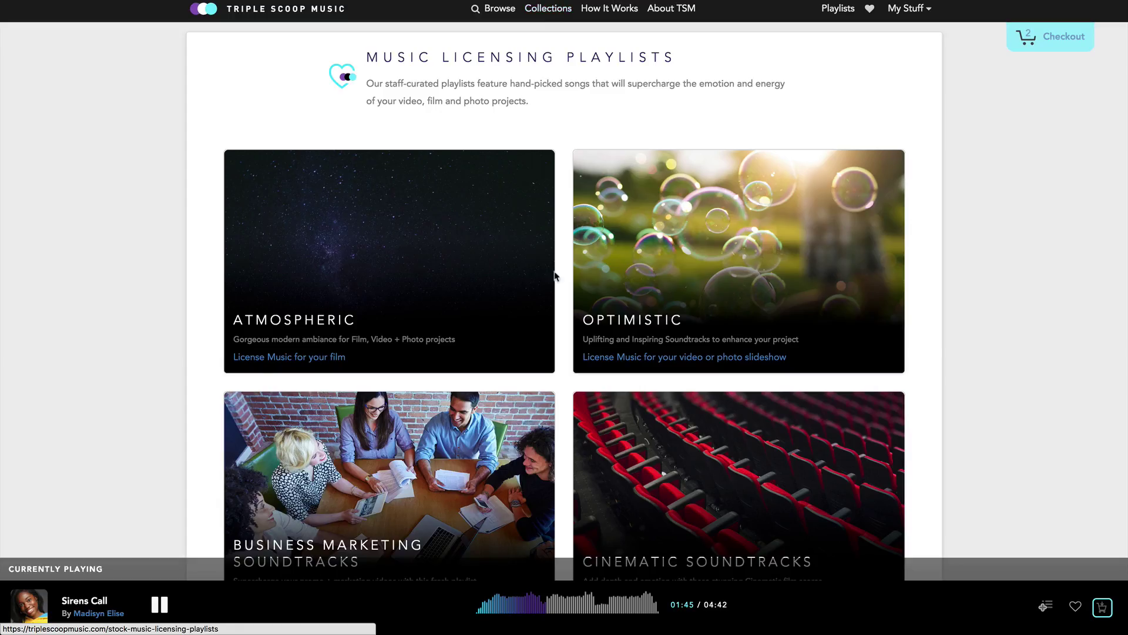
{"action": "scroll", "coordinate": [555, 273], "scroll_direction": "down", "scroll_amount": 5}
{"action": "scroll", "coordinate": [542, 339], "scroll_direction": "down", "scroll_amount": 5}
{"action": "scroll", "coordinate": [542, 340], "scroll_direction": "down", "scroll_amount": 3}
{"action": "scroll", "coordinate": [542, 340], "scroll_direction": "down", "scroll_amount": 3}
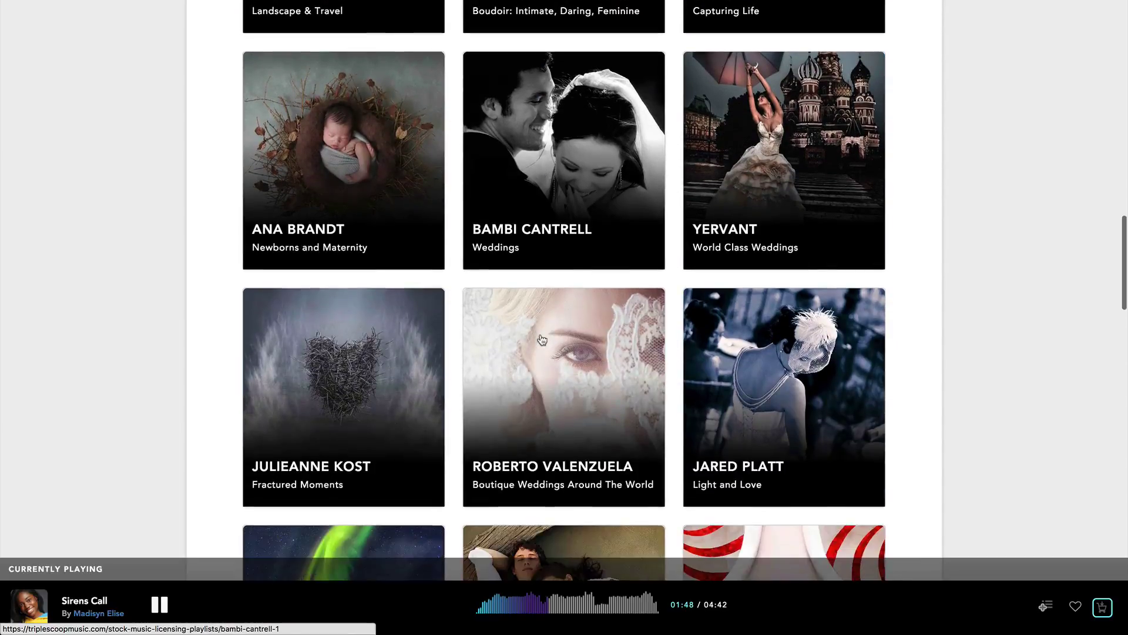
{"action": "scroll", "coordinate": [542, 339], "scroll_direction": "down", "scroll_amount": 3}
{"action": "scroll", "coordinate": [542, 339], "scroll_direction": "down", "scroll_amount": 4}
{"action": "scroll", "coordinate": [542, 340], "scroll_direction": "down", "scroll_amount": 2}
{"action": "scroll", "coordinate": [617, 309], "scroll_direction": "down", "scroll_amount": 2}
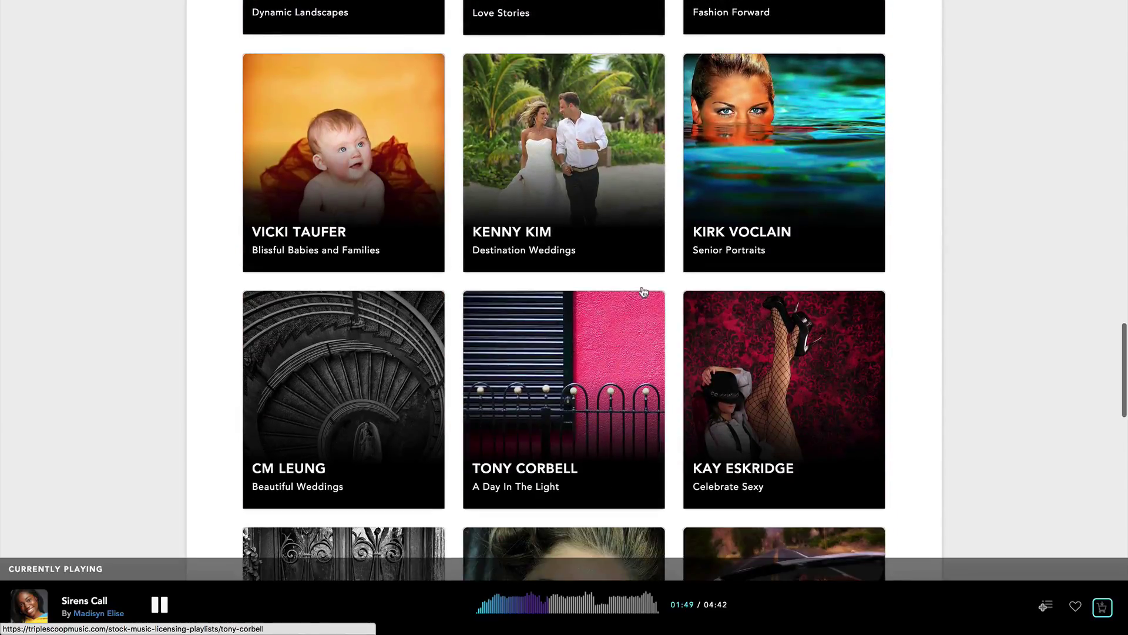
Open Kirk Voclain's playlist, play Comply and give it a Pro Photographer license.
{"action": "left_click", "coordinate": [746, 199]}
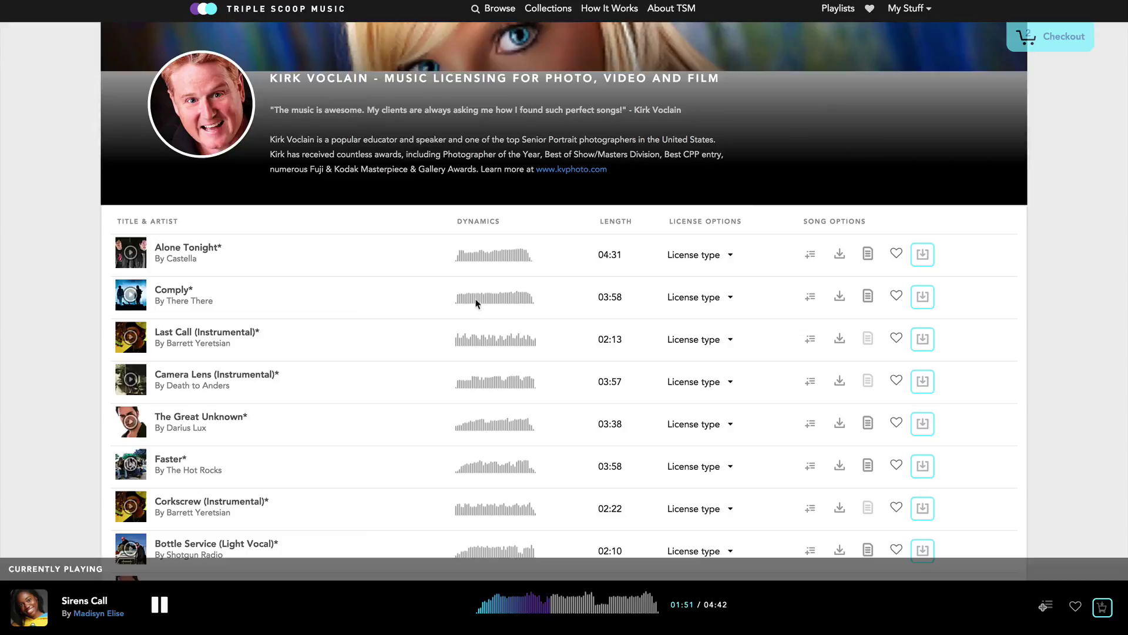
{"action": "scroll", "coordinate": [343, 332], "scroll_direction": "down", "scroll_amount": 6}
{"action": "scroll", "coordinate": [342, 331], "scroll_direction": "down", "scroll_amount": 2}
{"action": "scroll", "coordinate": [344, 332], "scroll_direction": "up", "scroll_amount": 6}
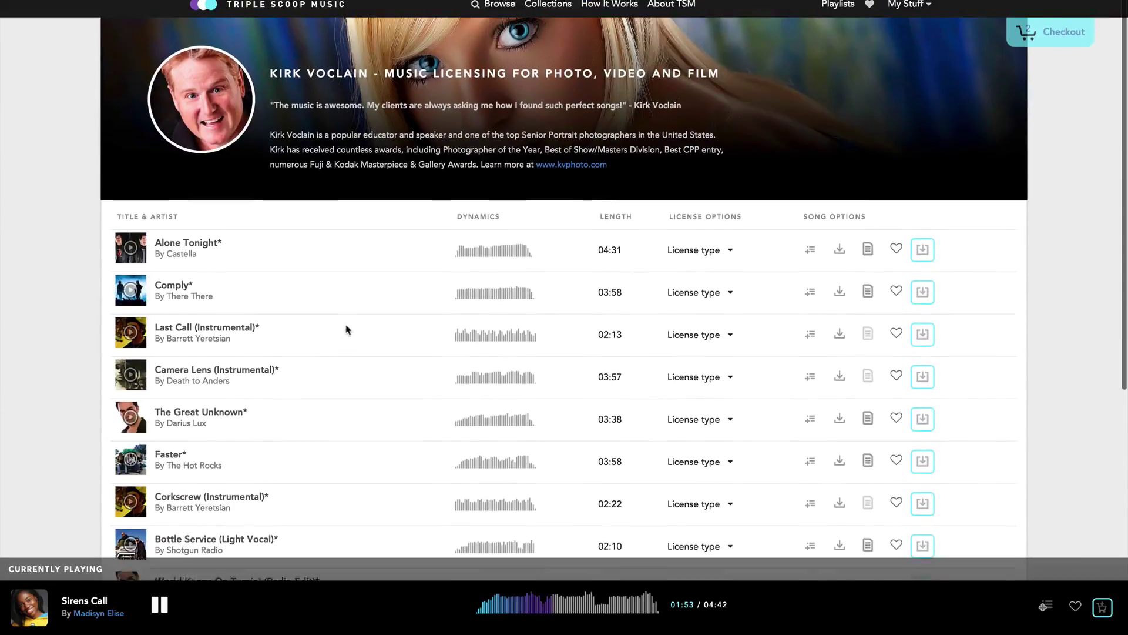
{"action": "scroll", "coordinate": [342, 332], "scroll_direction": "up", "scroll_amount": 3}
{"action": "left_click", "coordinate": [130, 295]}
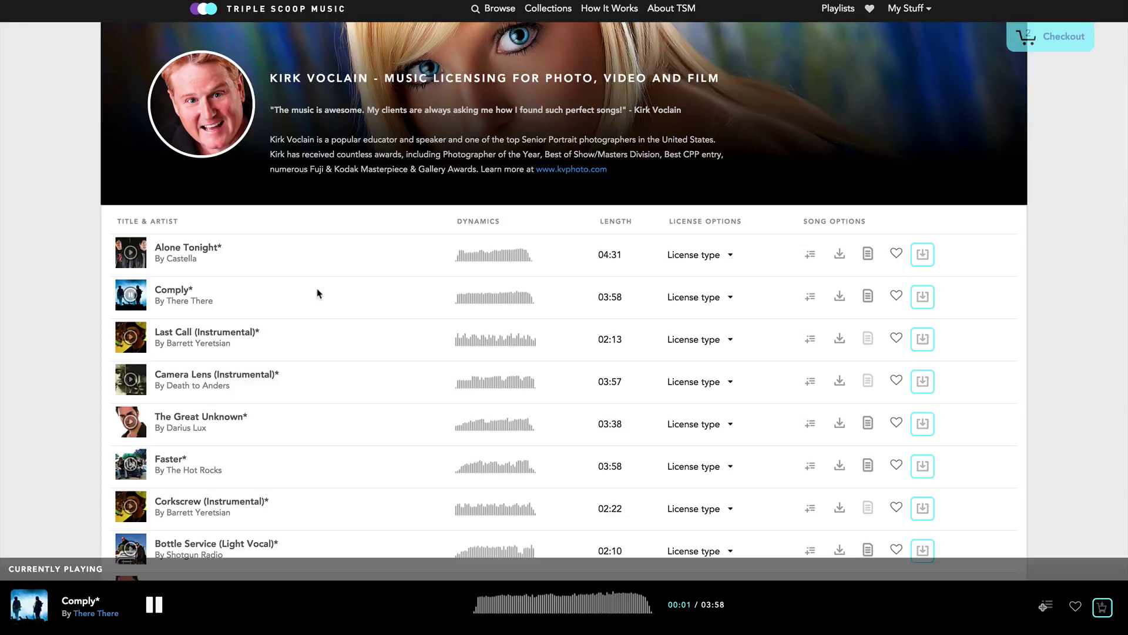
{"action": "left_click", "coordinate": [693, 297]}
{"action": "left_click", "coordinate": [702, 339]}
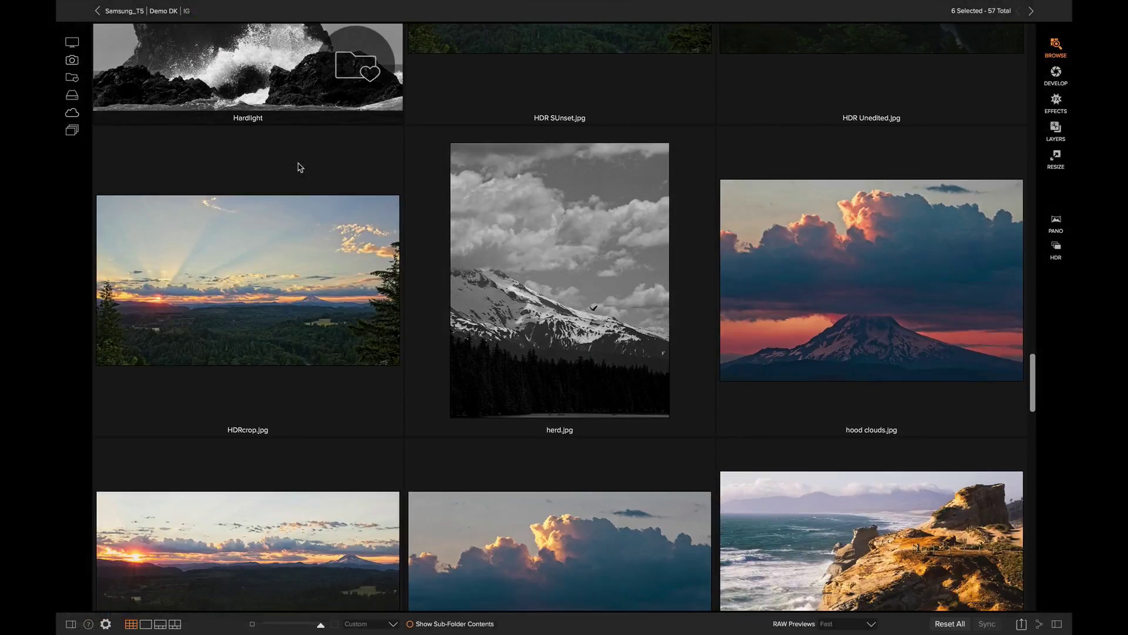
{"action": "scroll", "coordinate": [299, 167], "scroll_direction": "down", "scroll_amount": 5}
{"action": "scroll", "coordinate": [299, 167], "scroll_direction": "up", "scroll_amount": 2}
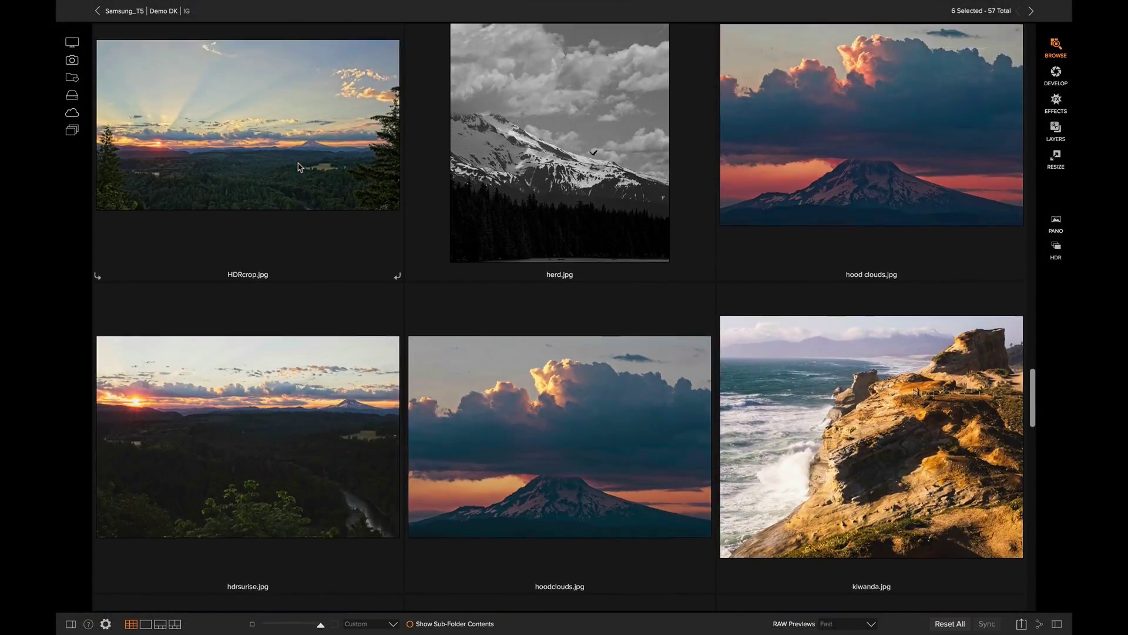
{"action": "scroll", "coordinate": [299, 167], "scroll_direction": "down", "scroll_amount": 3}
{"action": "scroll", "coordinate": [299, 166], "scroll_direction": "down", "scroll_amount": 1}
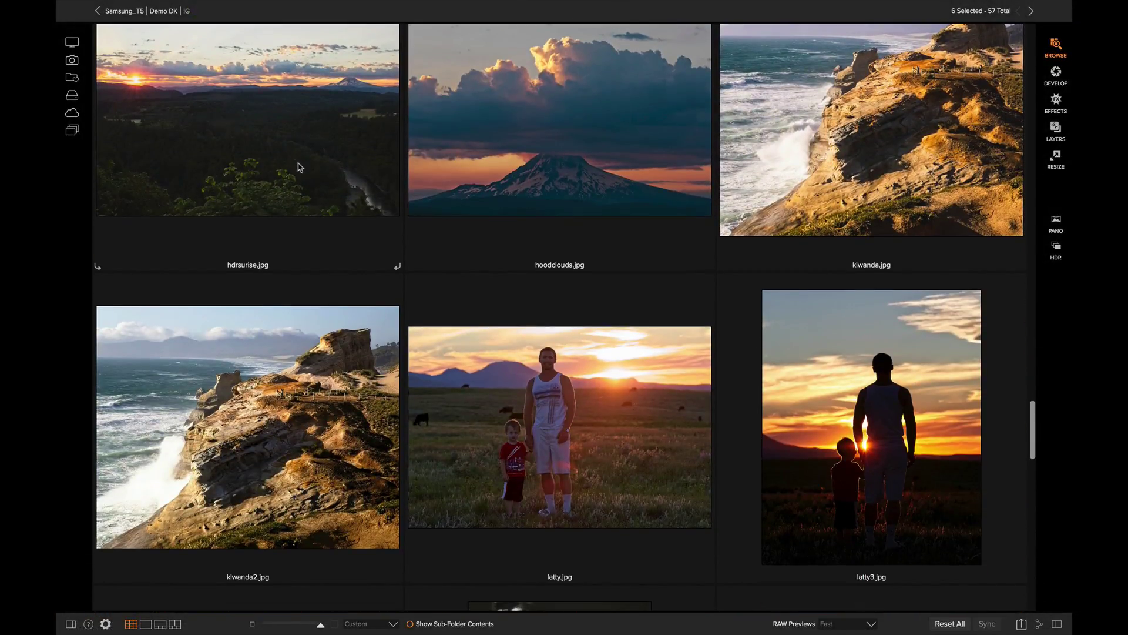
Select six photos and set the export destination to a new Slideshow folder on the Desktop.
{"action": "left_click", "coordinate": [810, 403], "text": "shift"}
{"action": "key", "text": "ctrl+shift+e"}
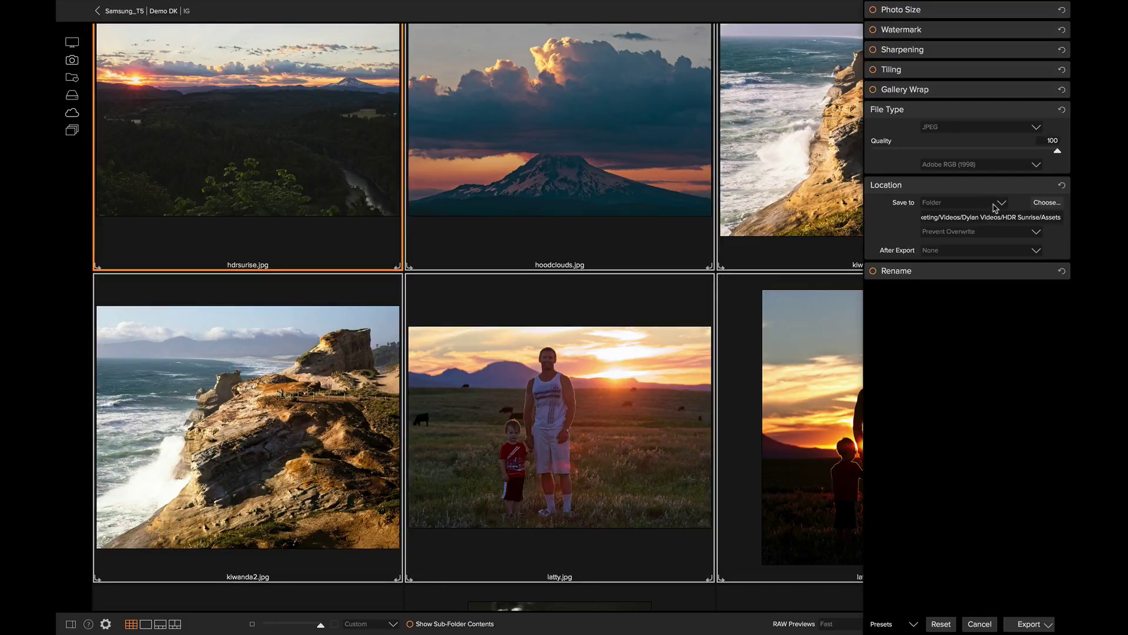
{"action": "left_click", "coordinate": [1046, 202]}
{"action": "type", "text": "Slidesh"}
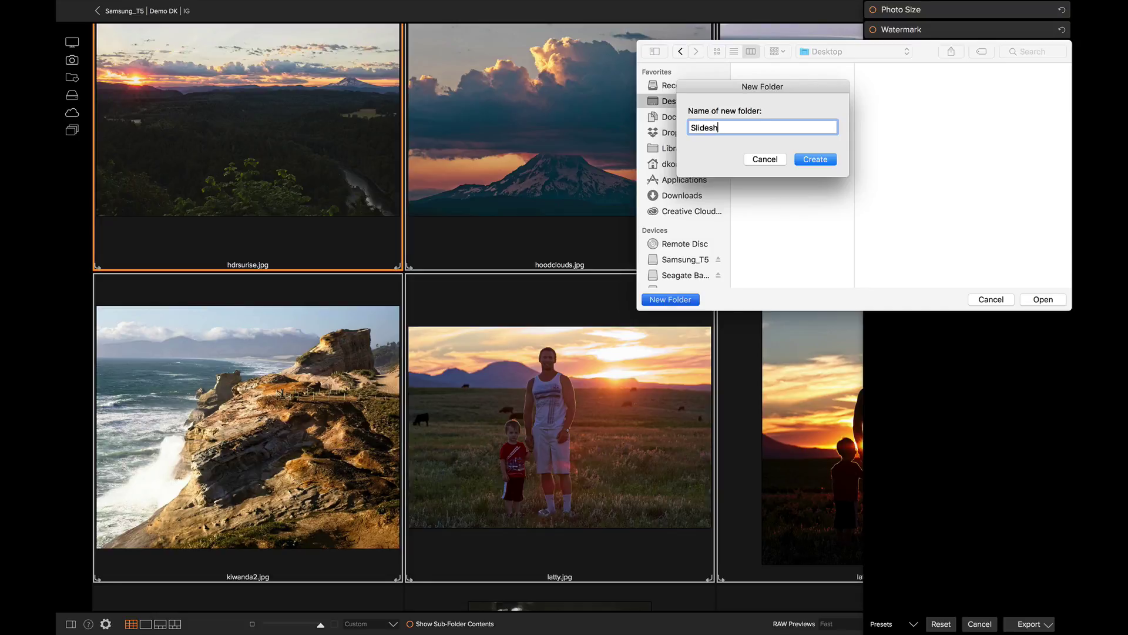
{"action": "type", "text": "ow"}
{"action": "key", "text": "Return"}
{"action": "key", "text": "Return"}
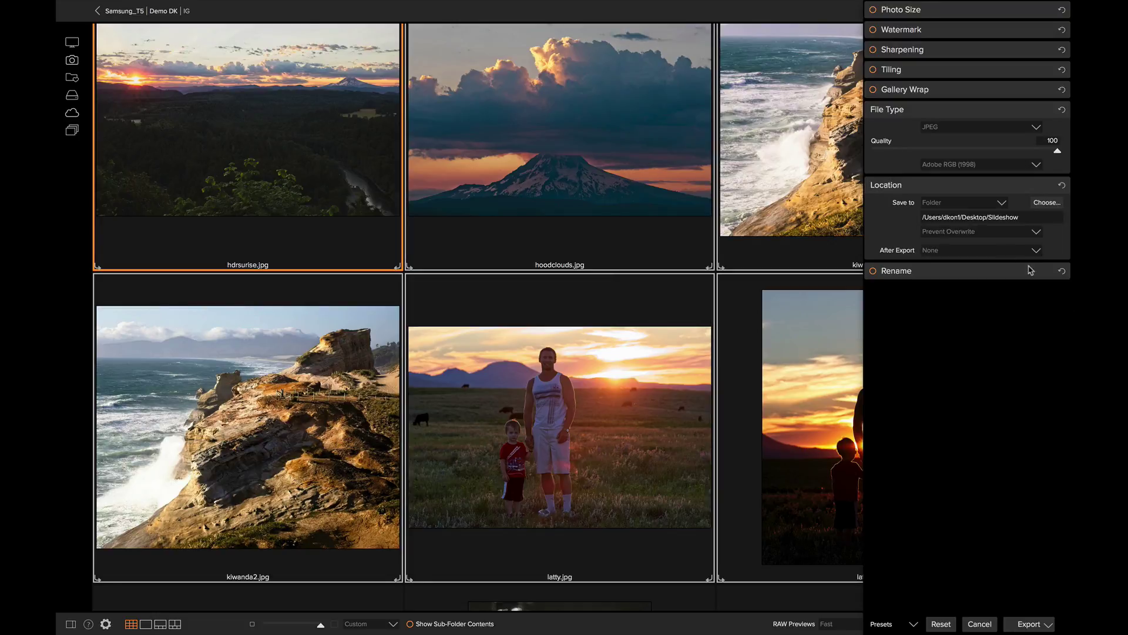
Export the six photos, then select them from the Slideshow folder for import into Photos.
{"action": "left_click", "coordinate": [1028, 622]}
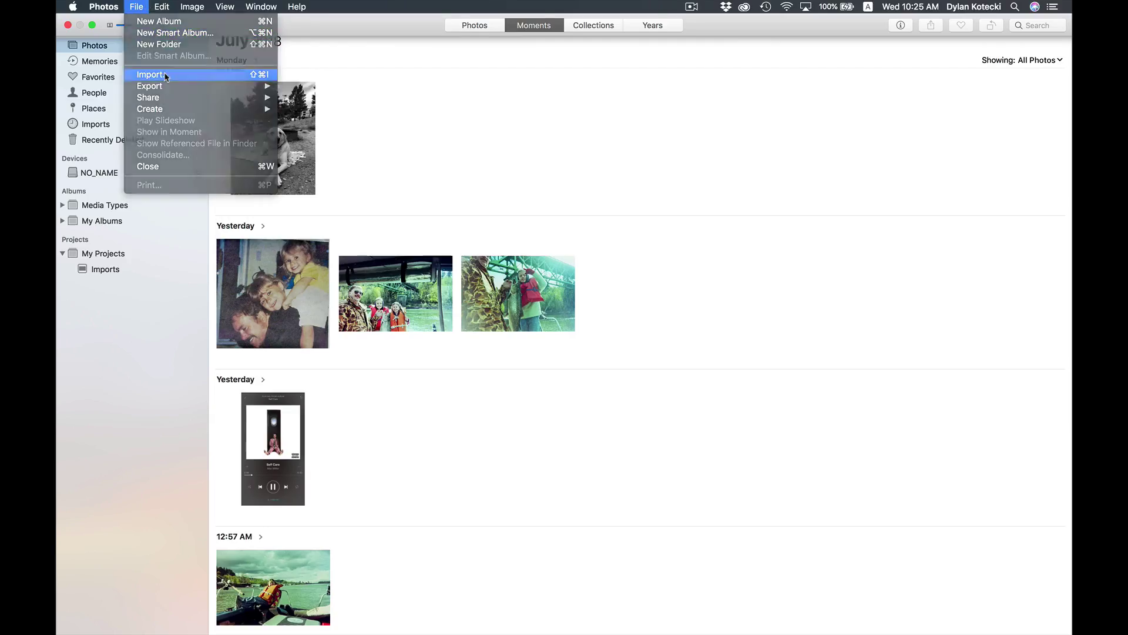
{"action": "left_click", "coordinate": [476, 67]}
{"action": "left_click_drag", "start_coordinate": [609, 67], "coordinate": [687, 123]}
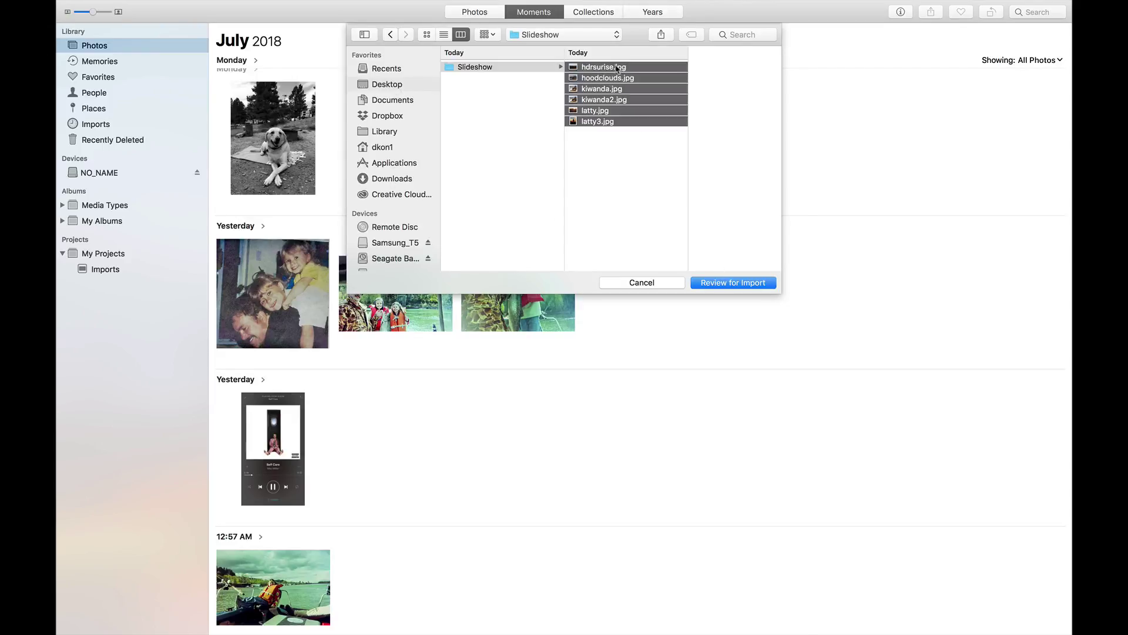
{"action": "left_click", "coordinate": [733, 282]}
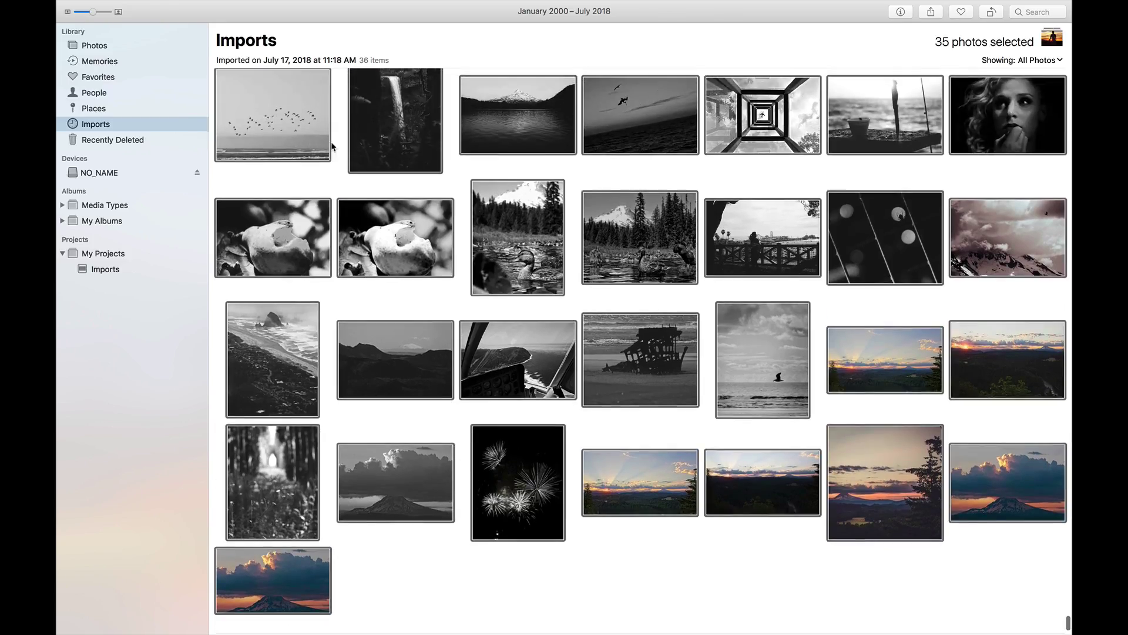
Create a new slideshow named Portfolio from the selection and show its music options.
{"action": "left_click", "coordinate": [137, 8]}
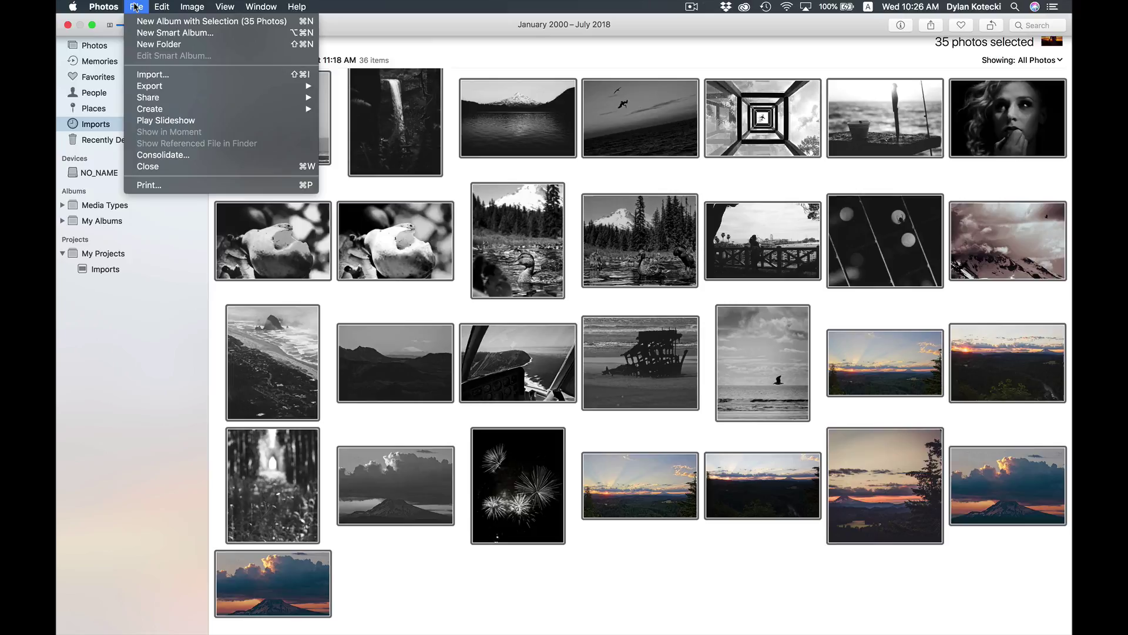
{"action": "mouse_move", "coordinate": [150, 108]}
{"action": "left_click", "coordinate": [353, 139]}
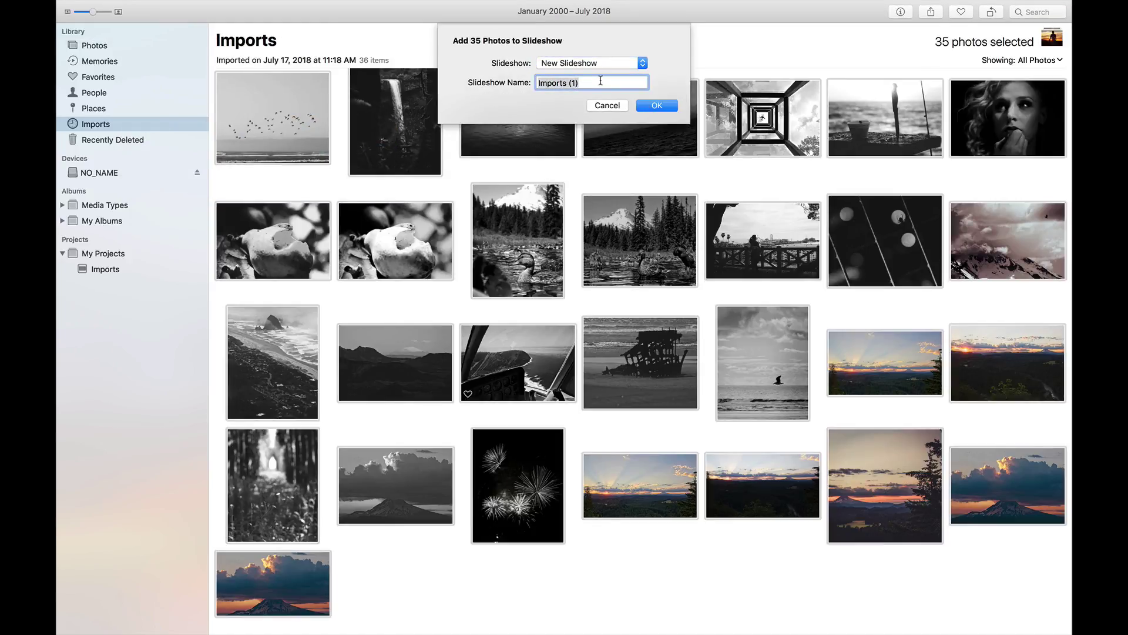
{"action": "type", "text": "olio"}
{"action": "key", "text": "Return"}
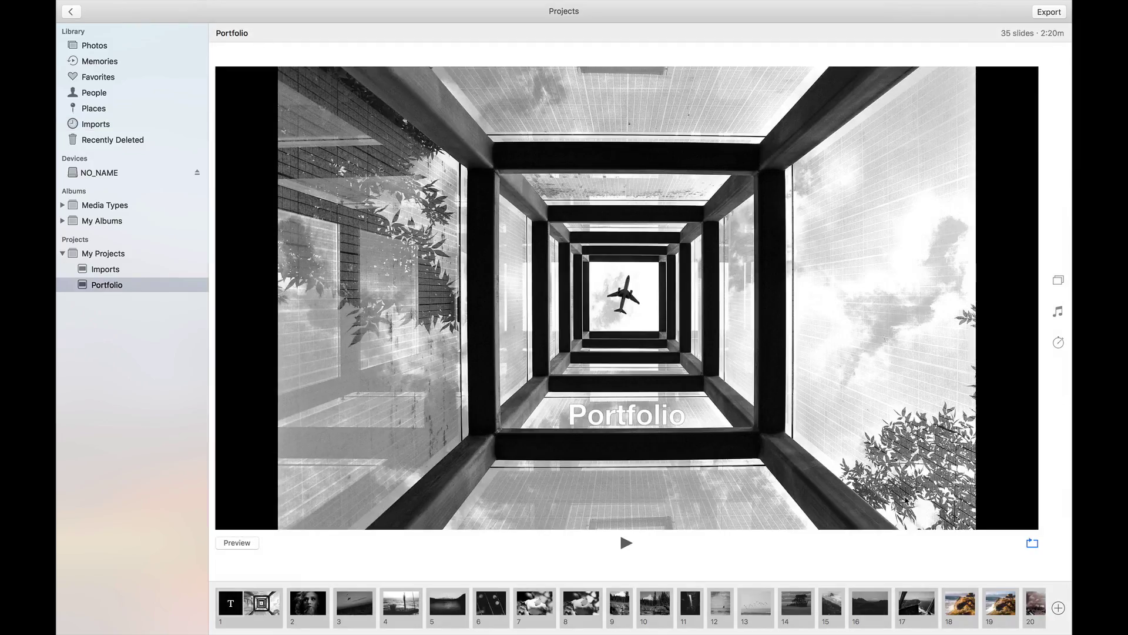
{"action": "left_click", "coordinate": [1059, 313]}
Download the licensed Home (Instrumental) by Jeremy Kay and dismiss the confirmation.
{"action": "left_click", "coordinate": [1028, 340]}
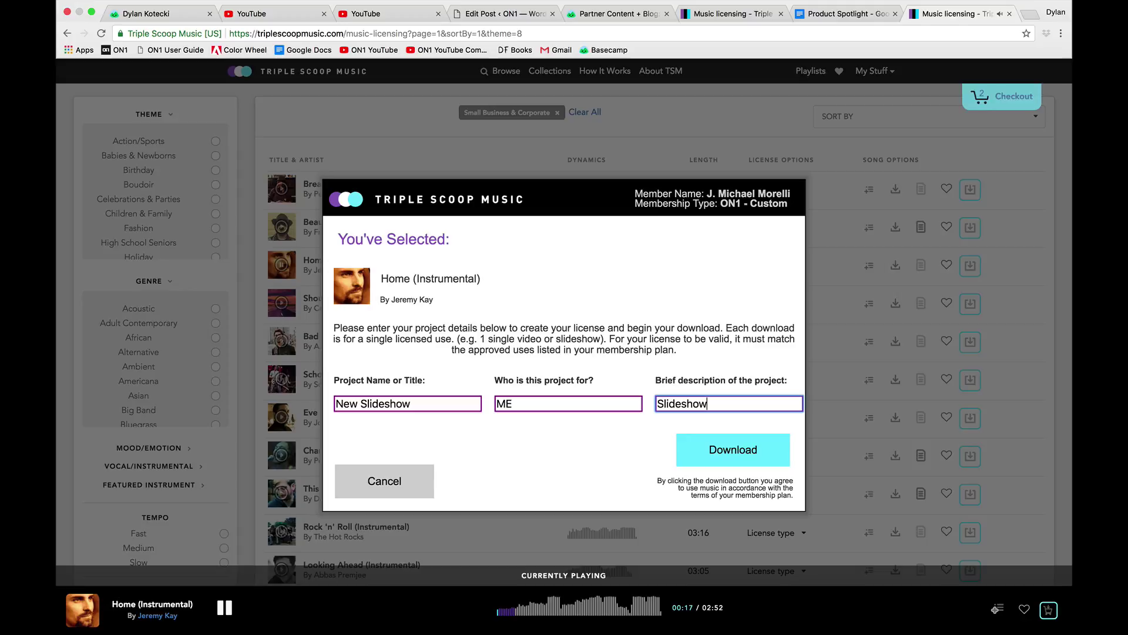
{"action": "left_click", "coordinate": [698, 452]}
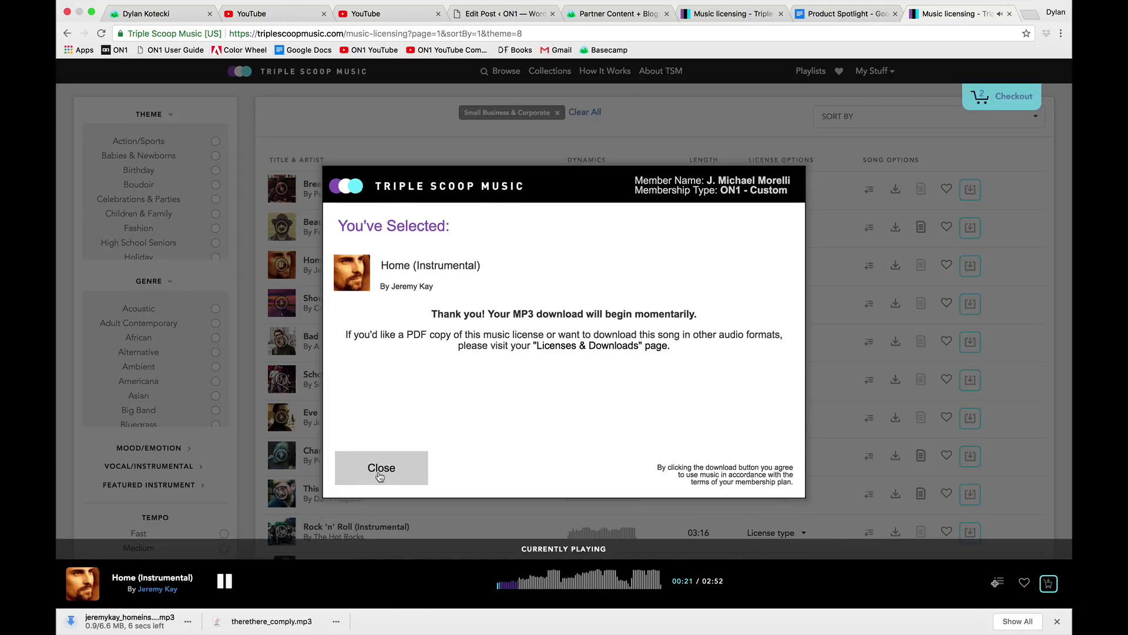
{"action": "left_click", "coordinate": [379, 474]}
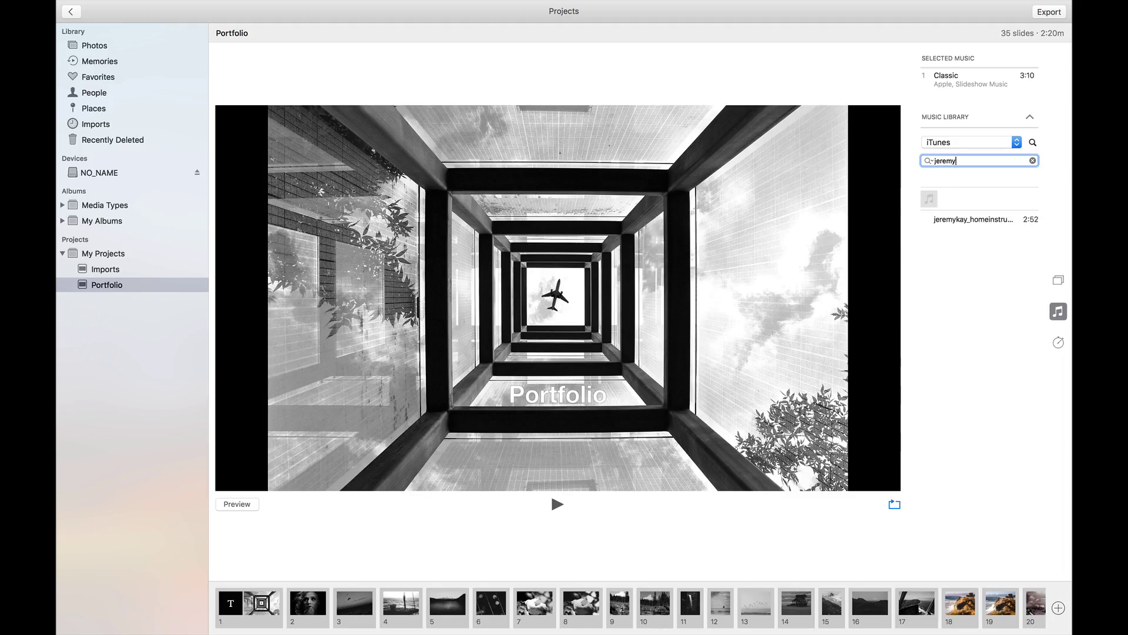
Add the jeremykay_homeinstrumental track from the iTunes library to the Portfolio slideshow music.
{"action": "left_click", "coordinate": [973, 219]}
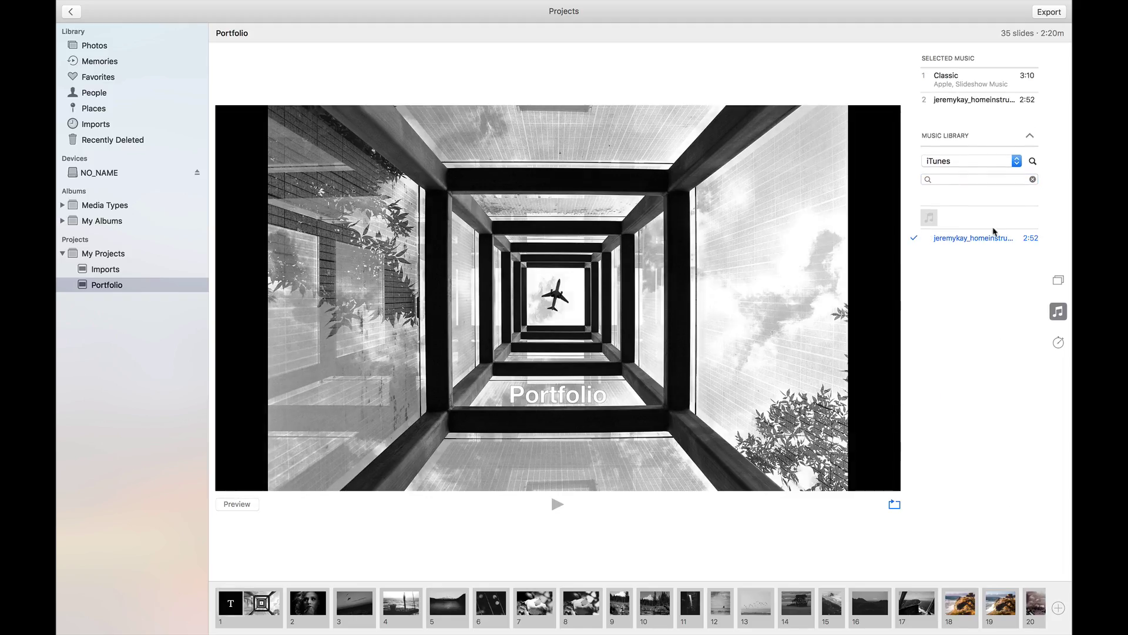